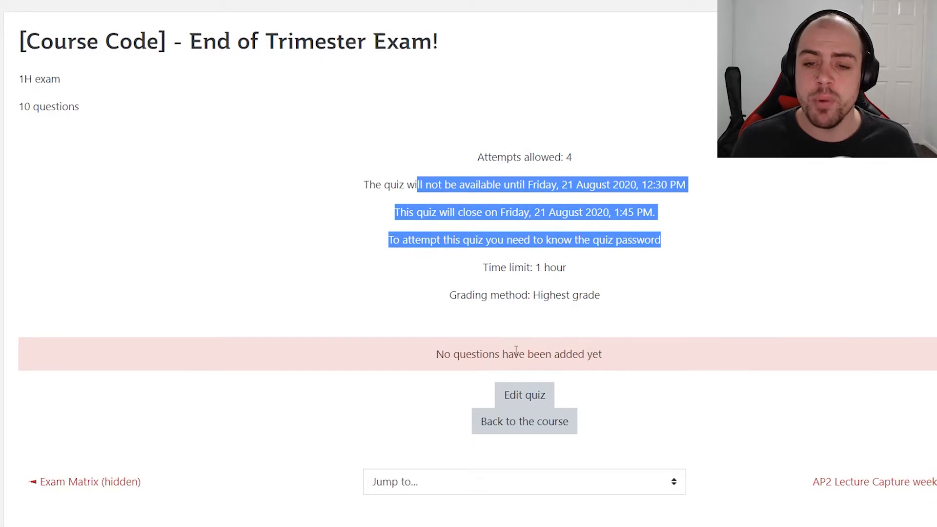
triple_click(503, 351)
click(506, 323)
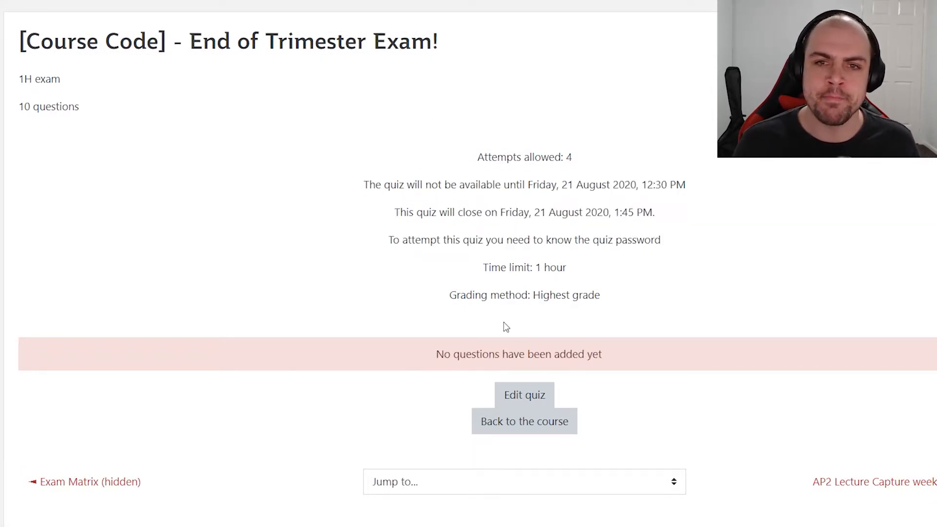
scroll(506, 325, up, 2)
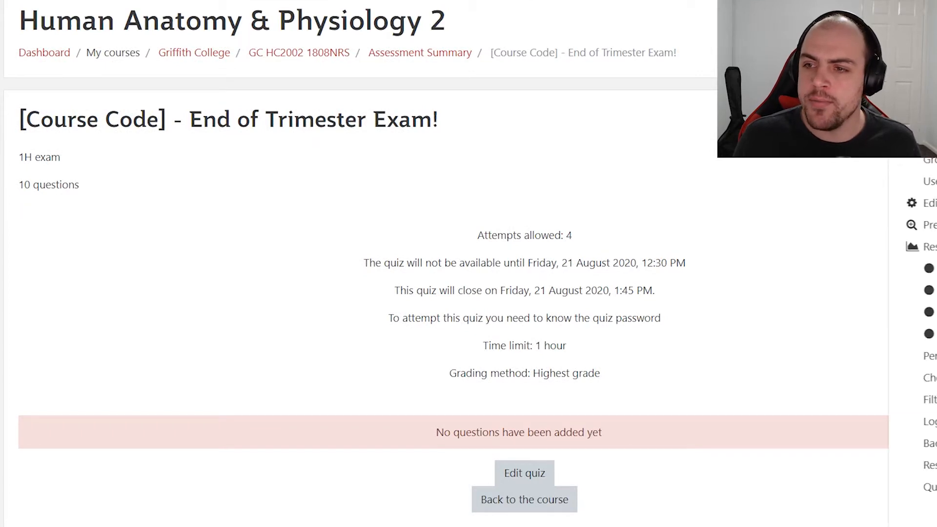
click(636, 219)
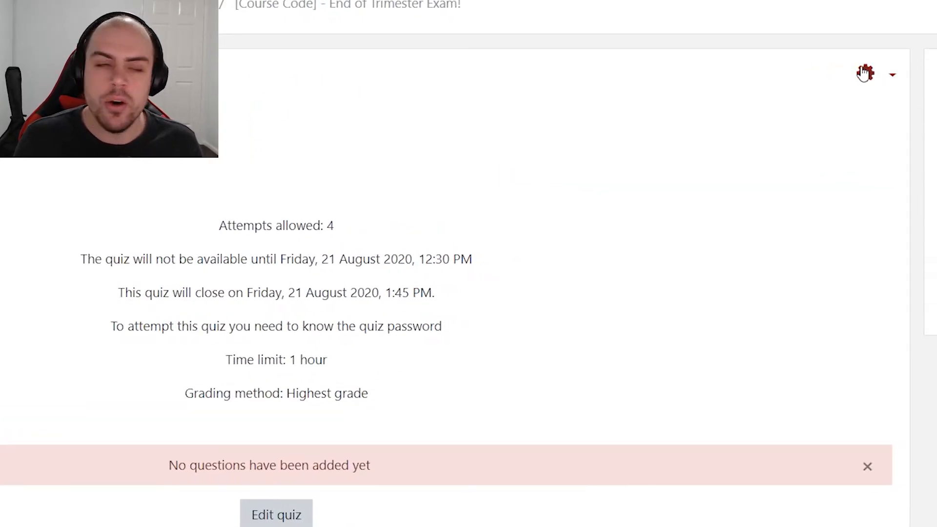
Open the End of Trimester Exam quiz for editing its questions
click(888, 85)
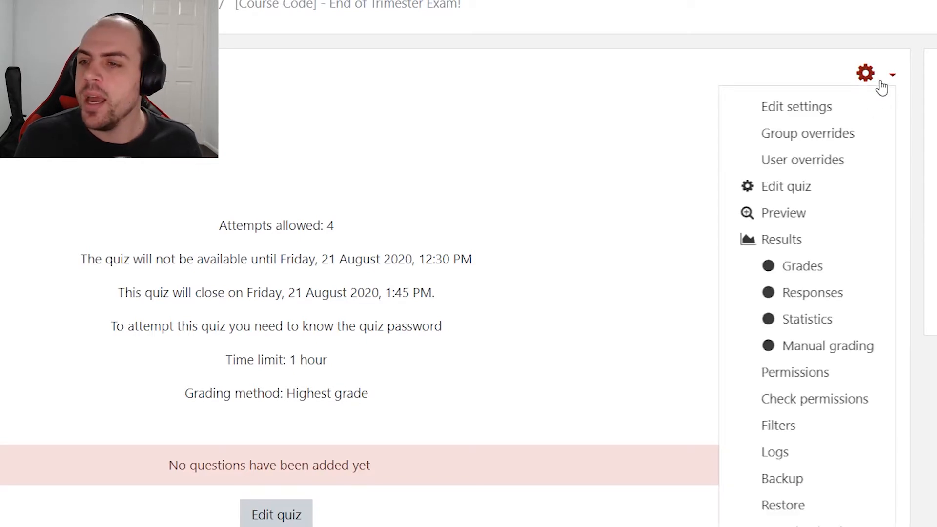
click(801, 191)
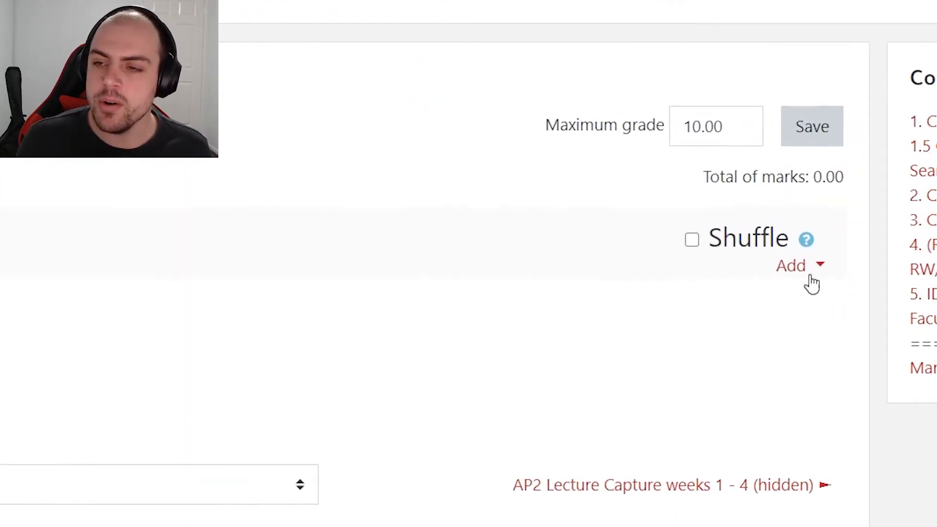
Add two random questions from the existing category MCQ - CVS to the quiz
click(814, 276)
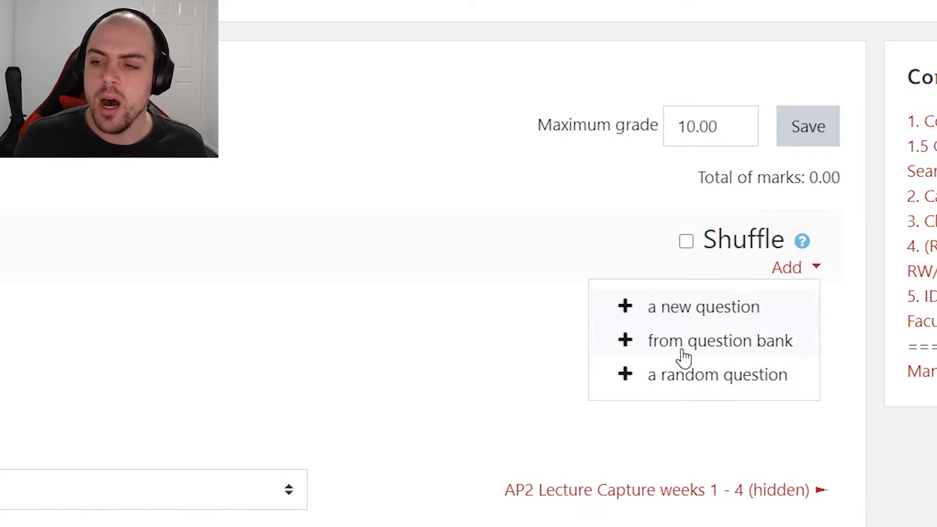
click(689, 391)
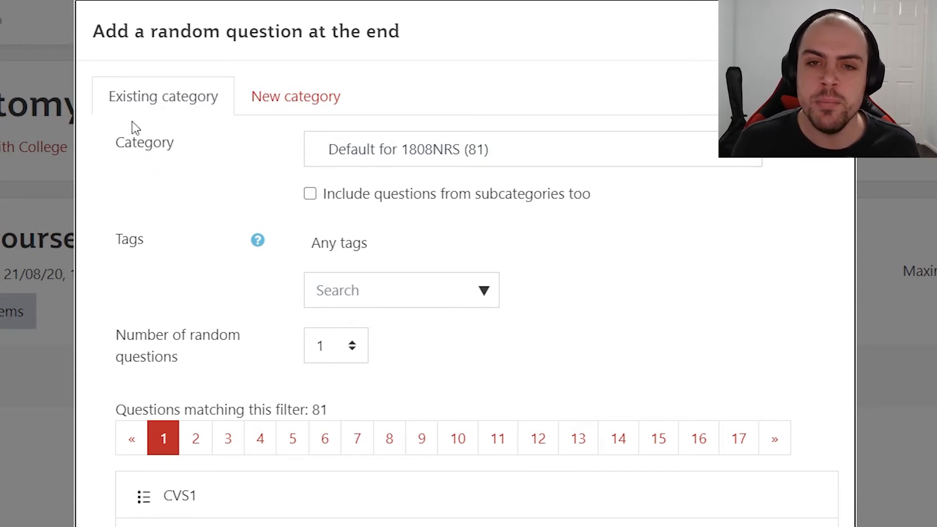
click(477, 151)
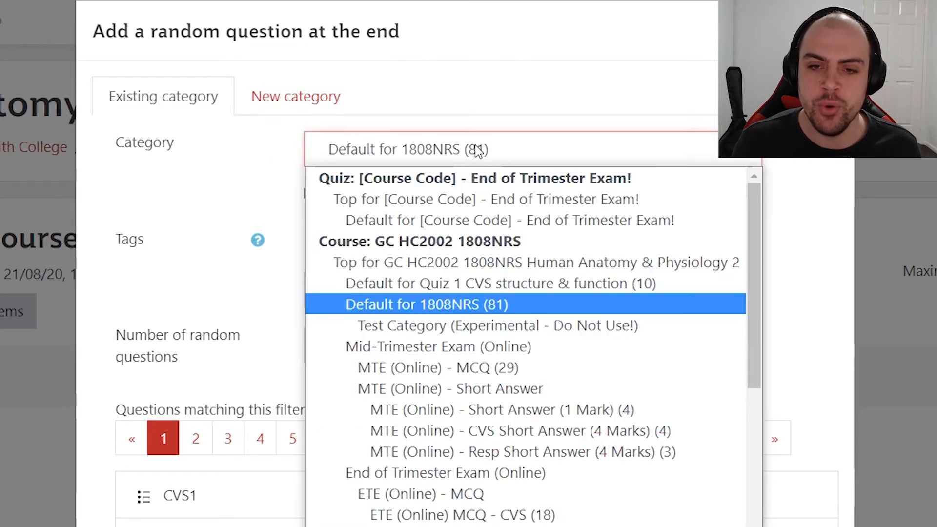
scroll(455, 274, down, 8)
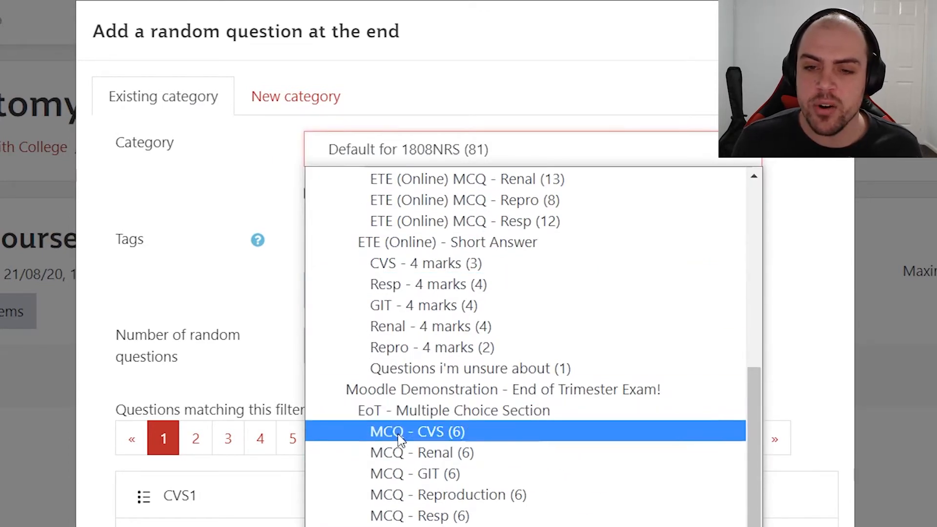
click(441, 435)
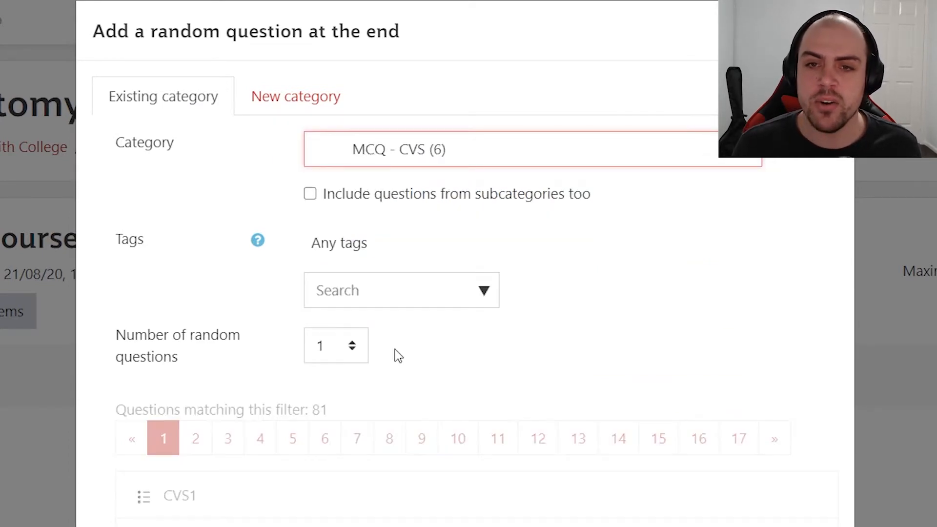
click(325, 348)
click(336, 393)
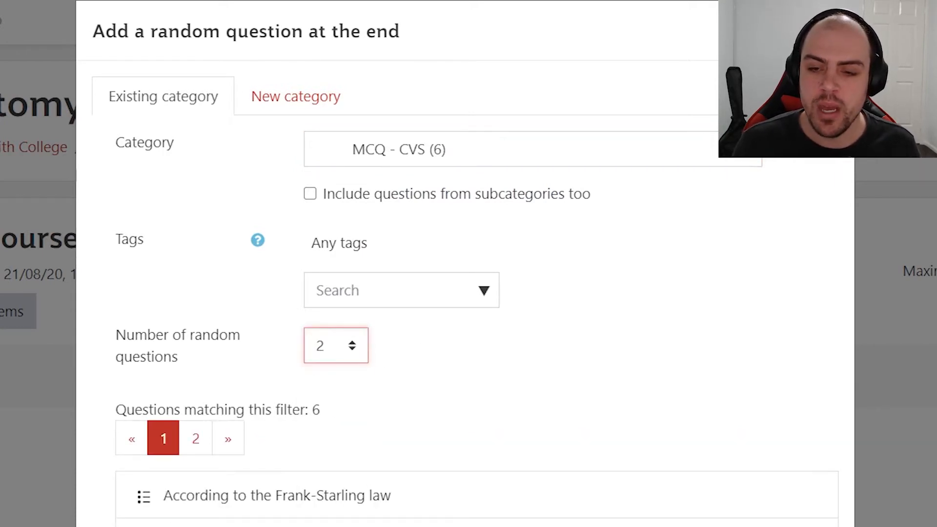
click(591, 485)
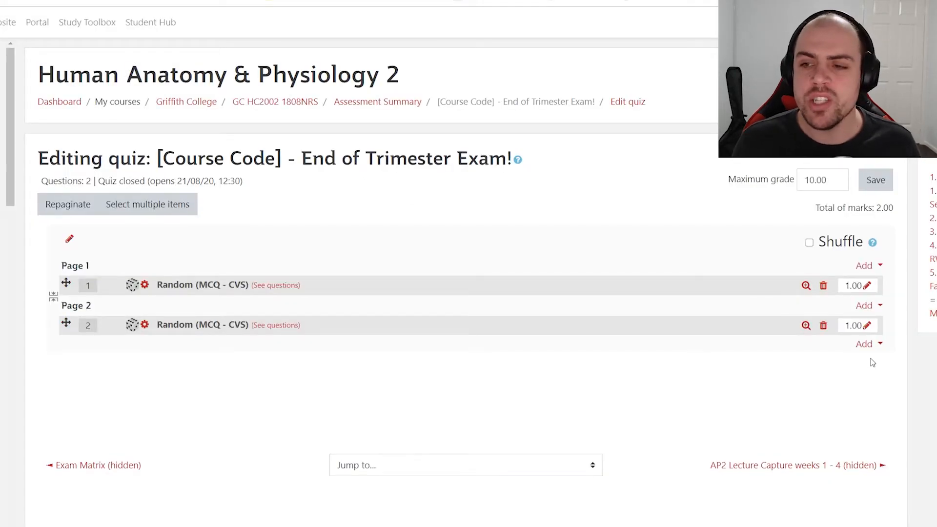
Add two random questions from the MCQ - Renal category at the end of the quiz
click(865, 345)
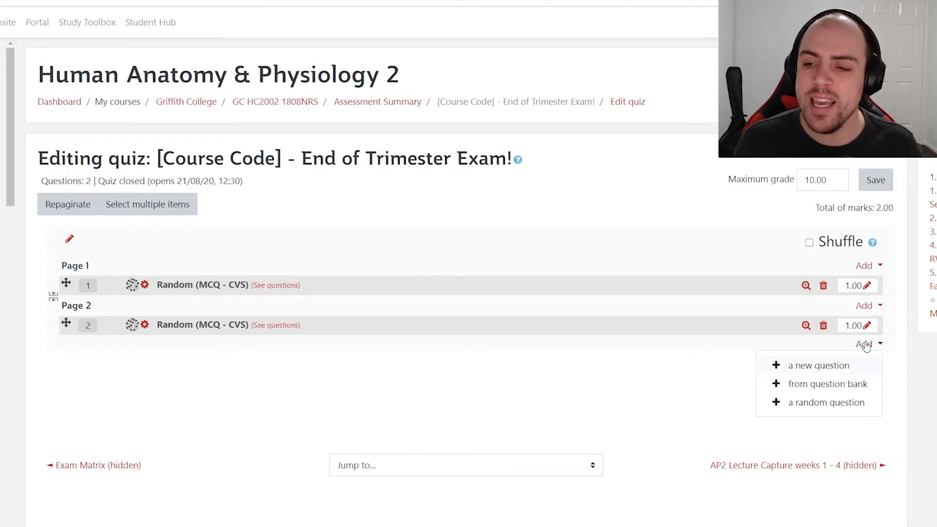
click(824, 407)
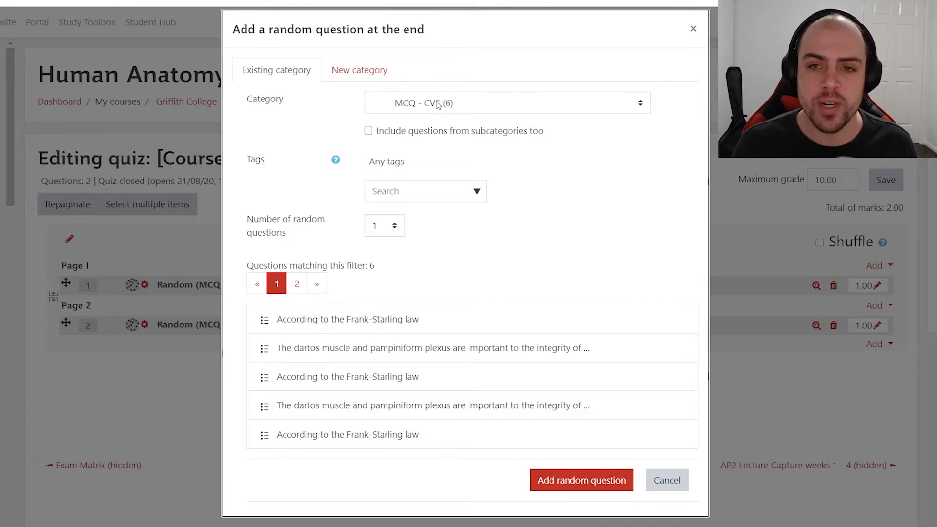
click(437, 105)
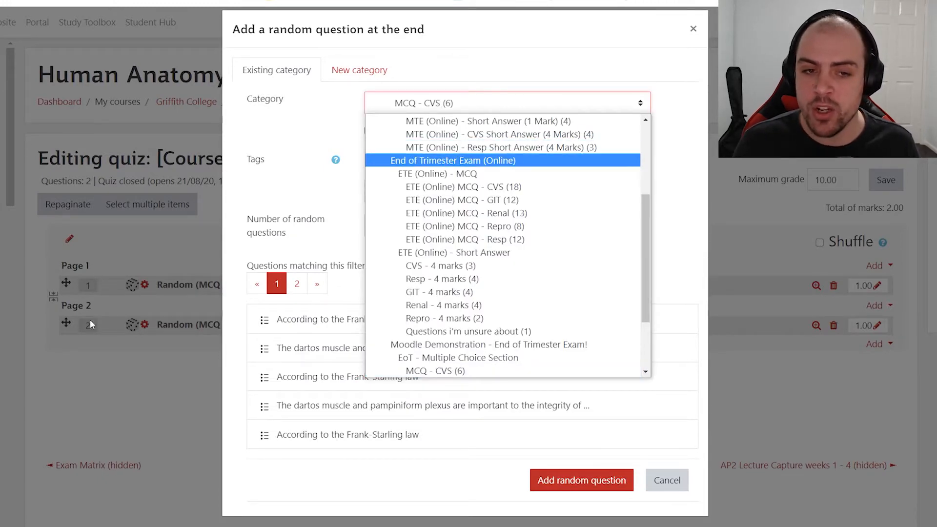
scroll(498, 219, down, 2)
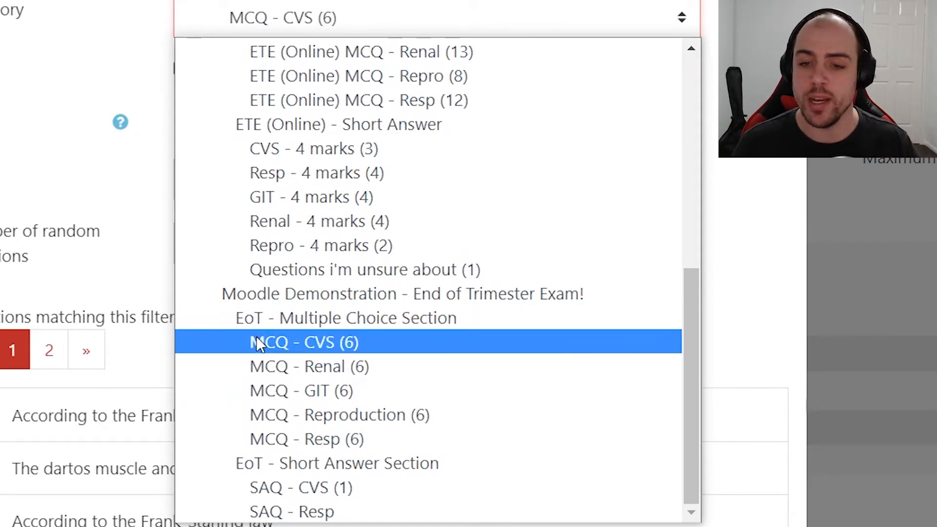
click(257, 371)
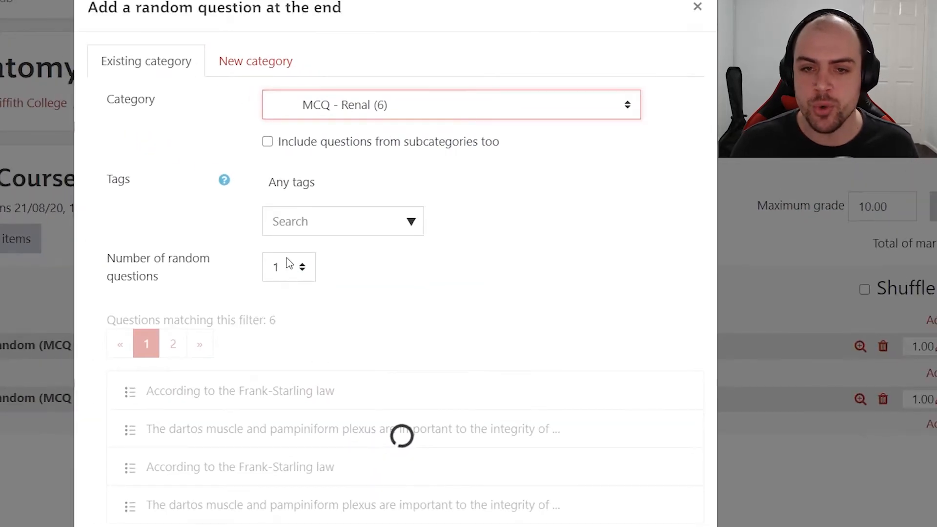
click(244, 254)
click(275, 308)
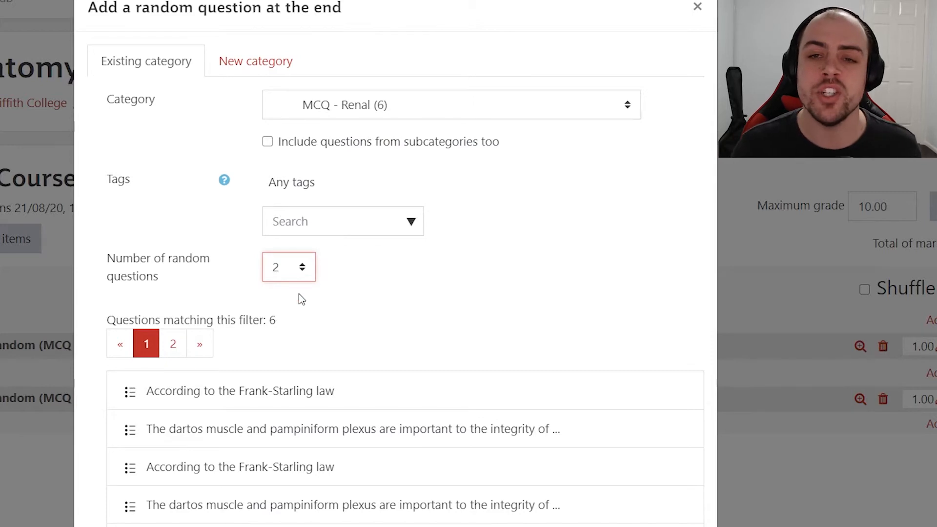
click(560, 522)
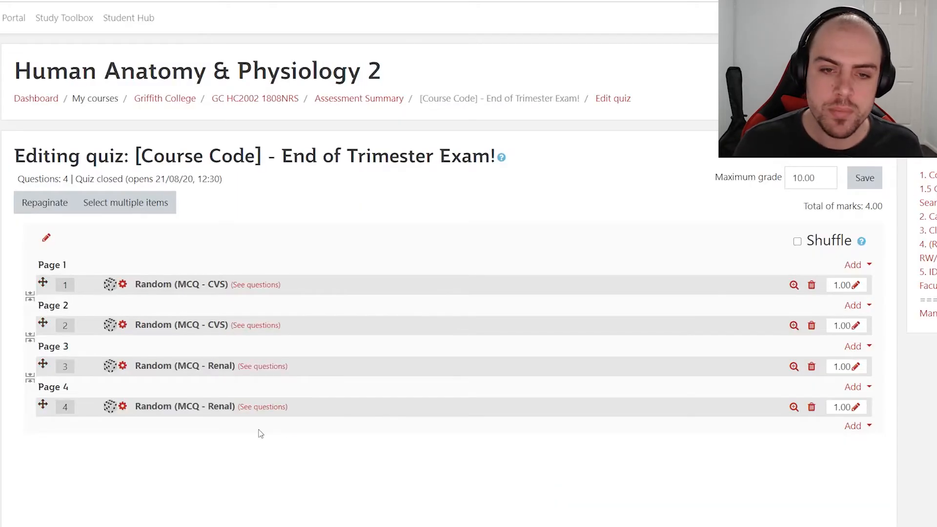
Add two random questions from the MCQ - GIT category at the end of the quiz
click(865, 426)
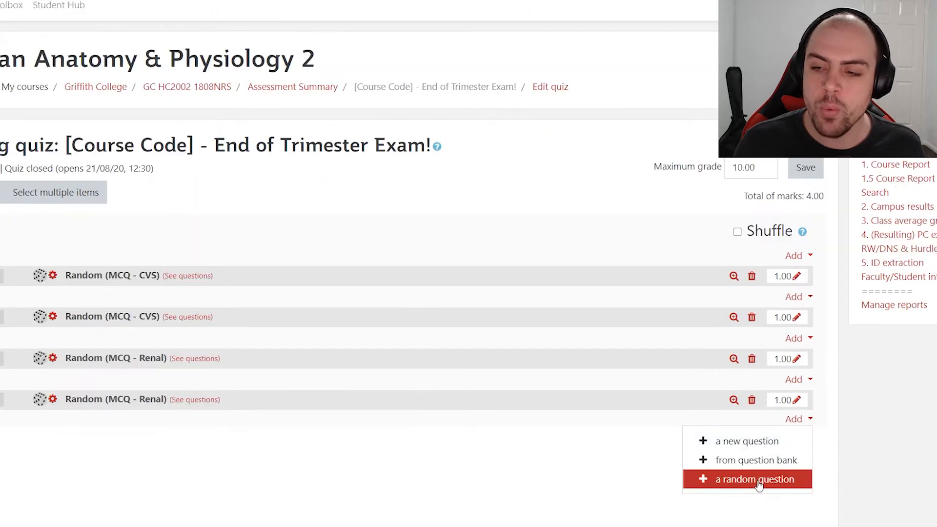
click(758, 483)
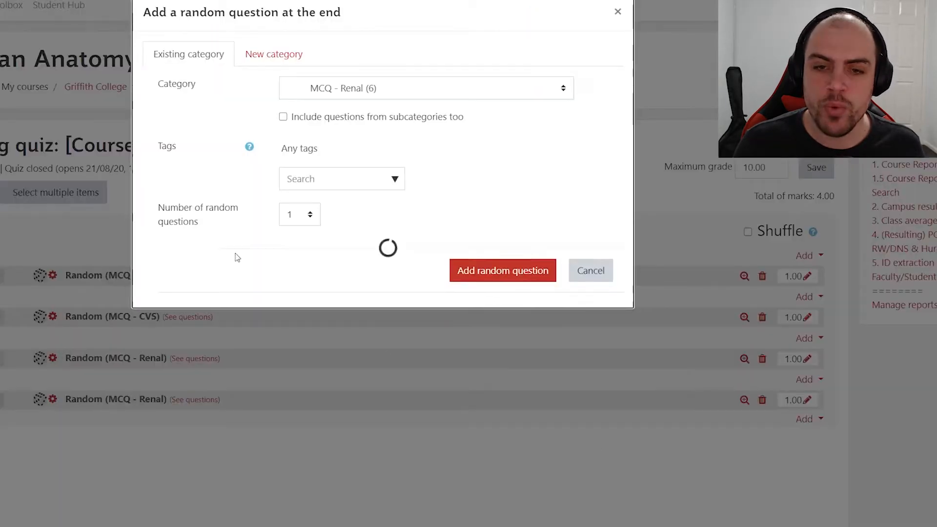
click(371, 88)
scroll(356, 327, down, 1)
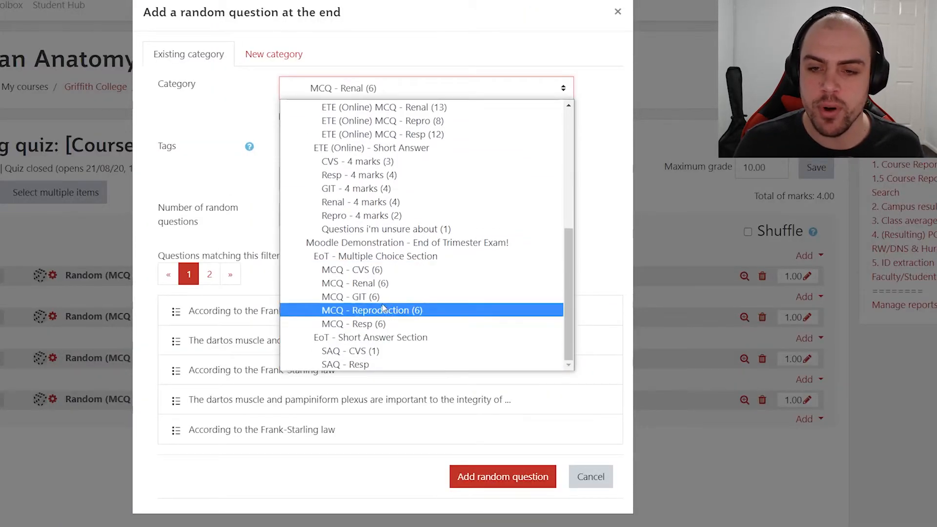
click(360, 299)
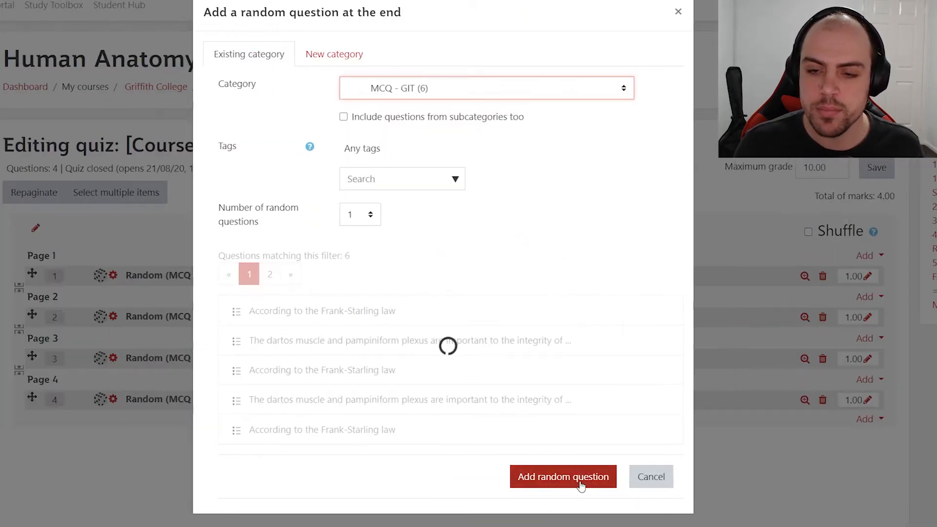
click(359, 216)
click(358, 246)
click(563, 476)
Add two random questions from the MCQ - Reproduction category at the end of the quiz
scroll(732, 391, down, 3)
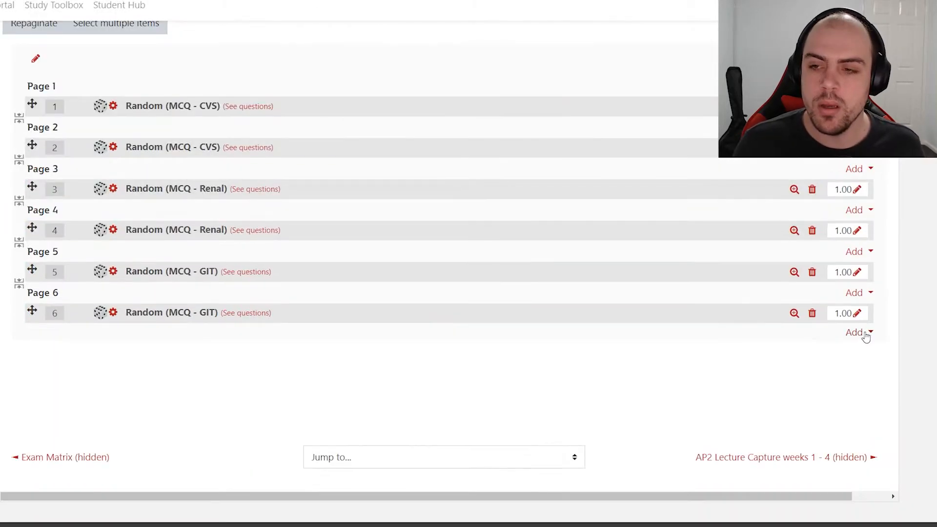
click(865, 332)
click(824, 395)
click(363, 215)
click(363, 246)
click(425, 90)
scroll(424, 313, down, 1)
click(424, 324)
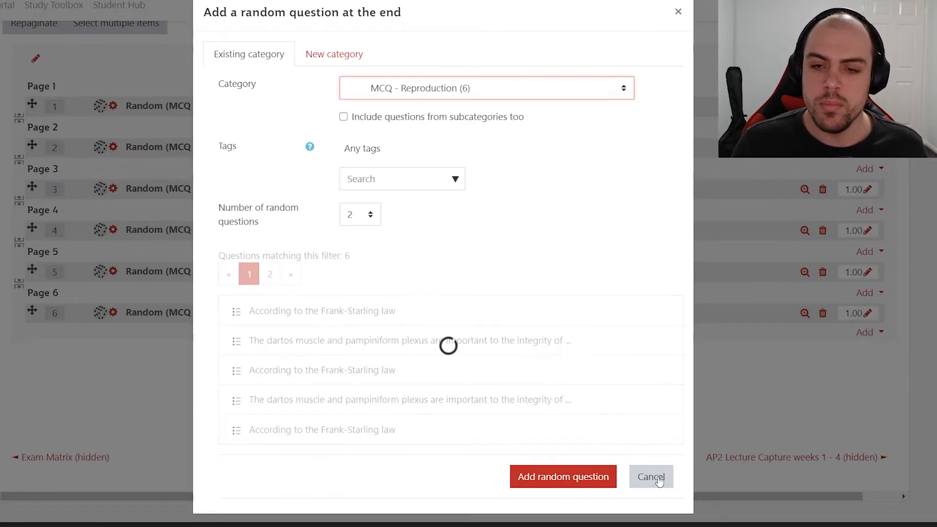
click(563, 476)
Add two random questions from the MCQ - Resp category at the end of the quiz
scroll(873, 437, down, 4)
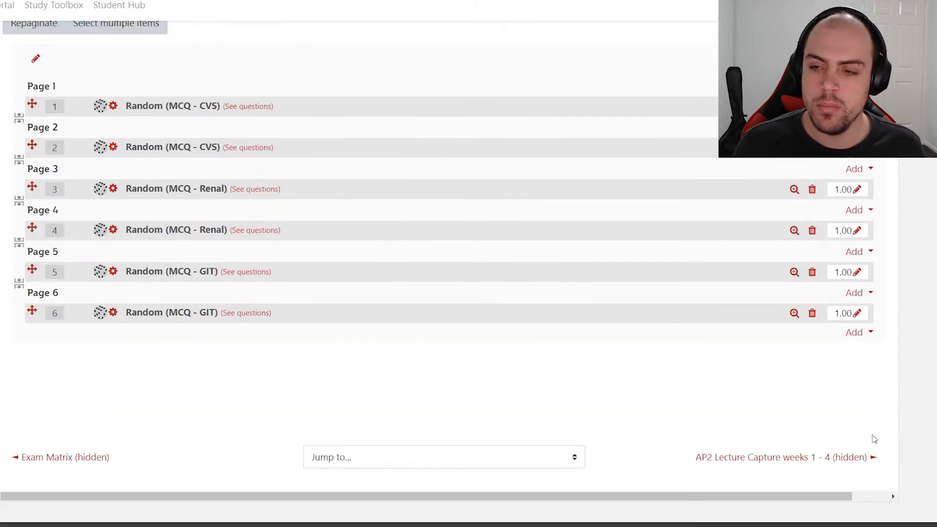
click(859, 396)
click(825, 460)
click(486, 88)
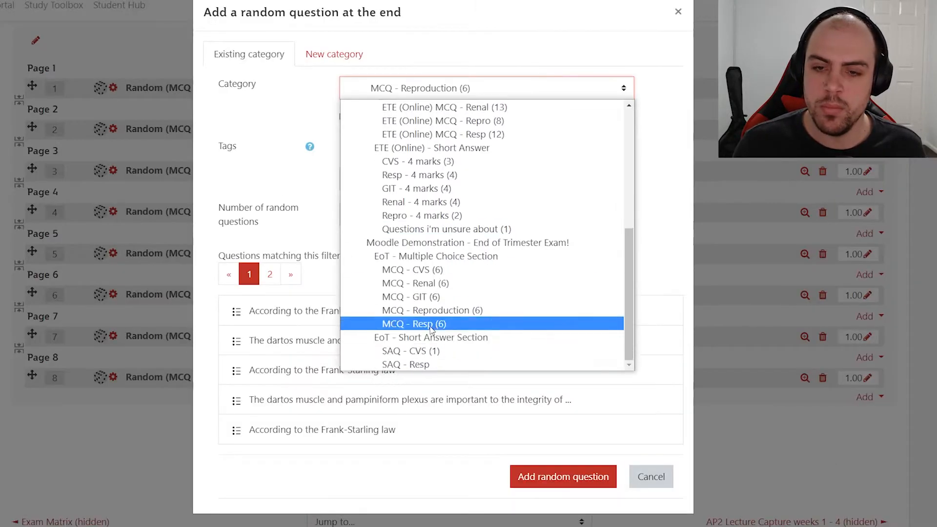
click(481, 324)
click(363, 215)
click(364, 244)
click(548, 476)
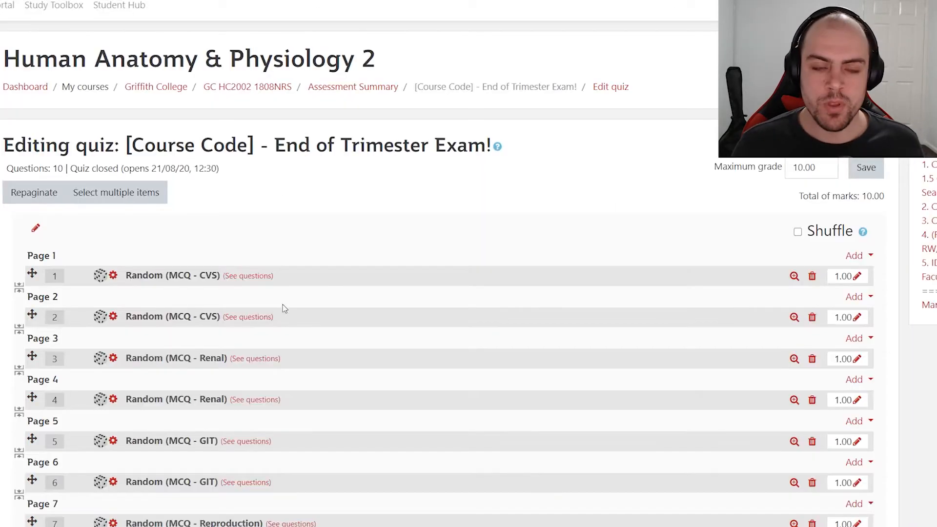
Review the random questions' categories and turn on shuffling for the quiz's questions
scroll(272, 299, down, 4)
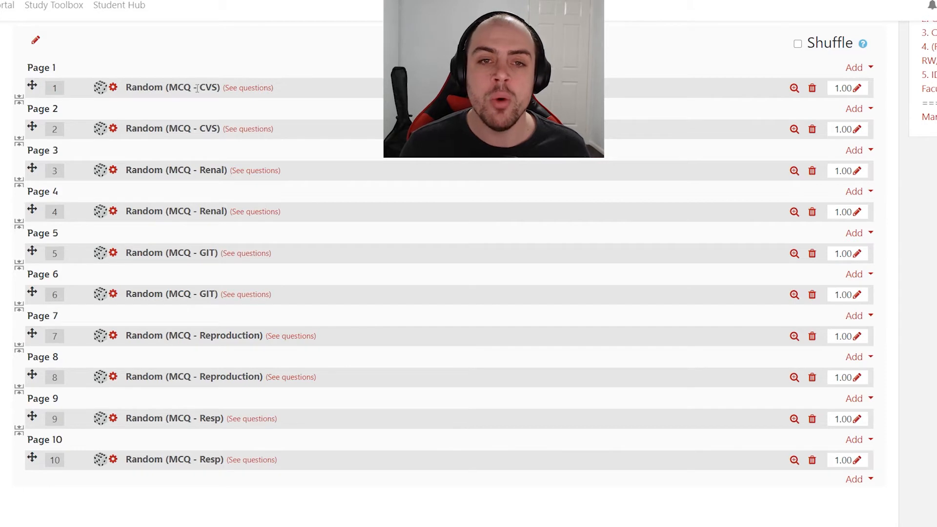
drag(197, 88, 220, 89)
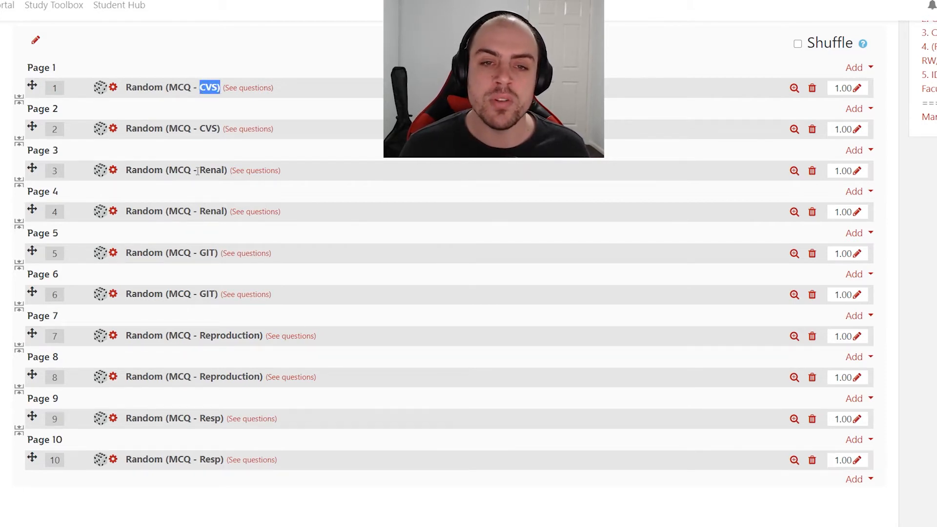
drag(198, 171, 227, 171)
drag(198, 212, 226, 212)
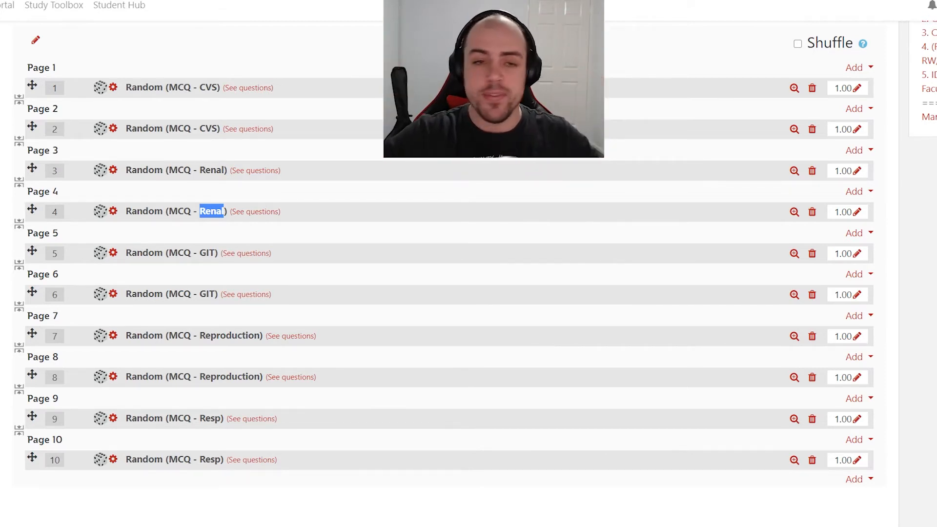
click(797, 44)
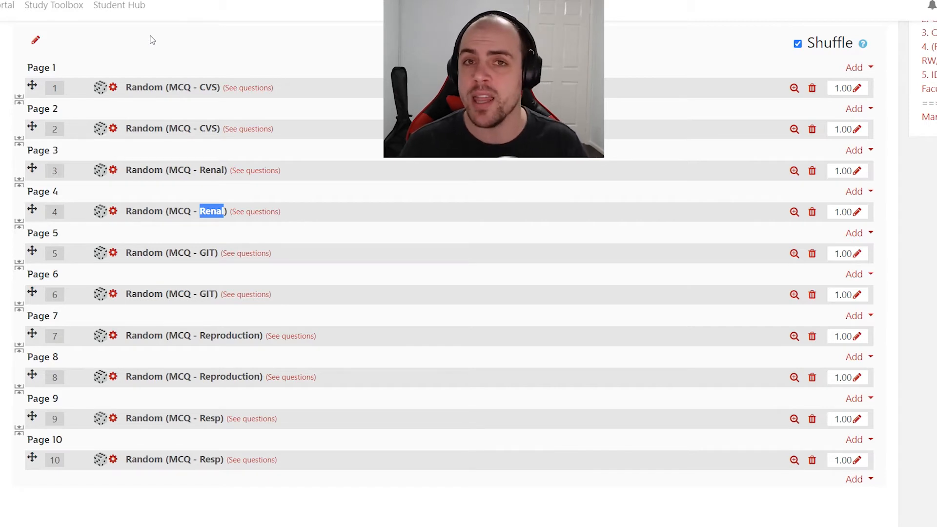
click(852, 480)
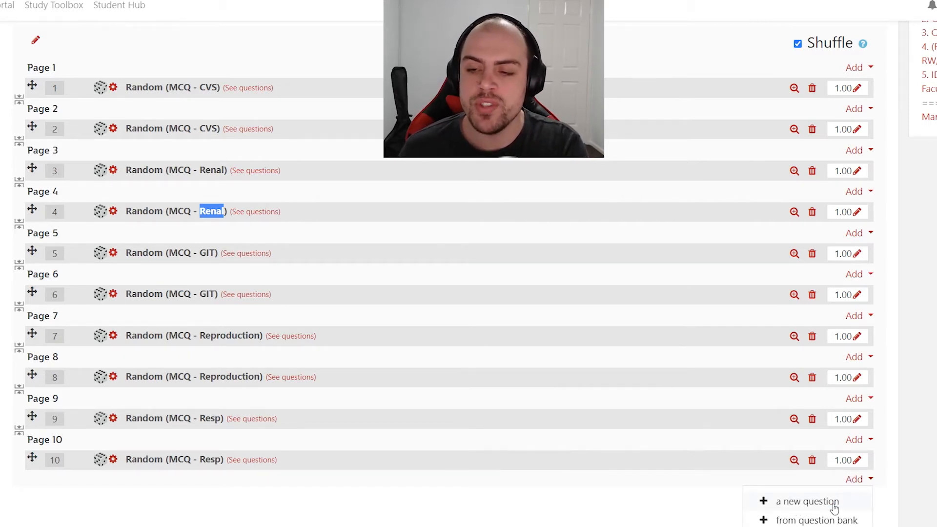
click(806, 501)
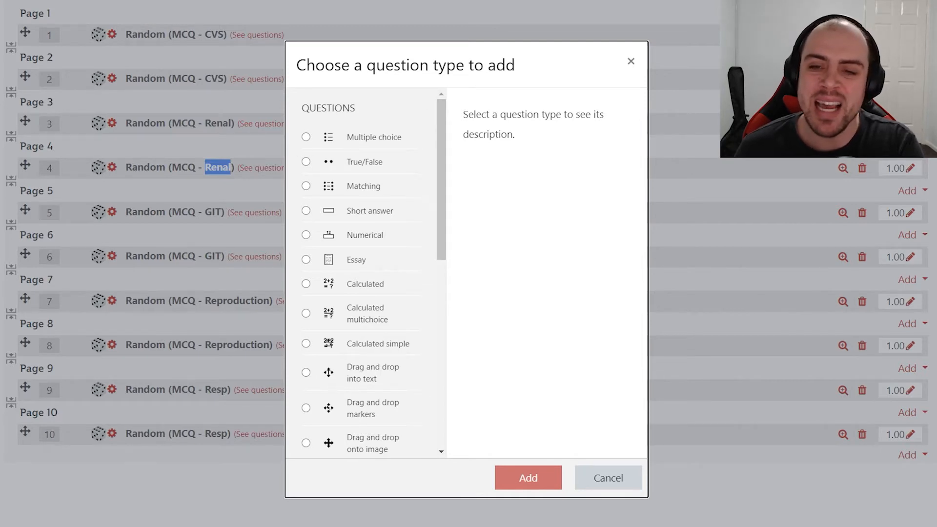
click(630, 488)
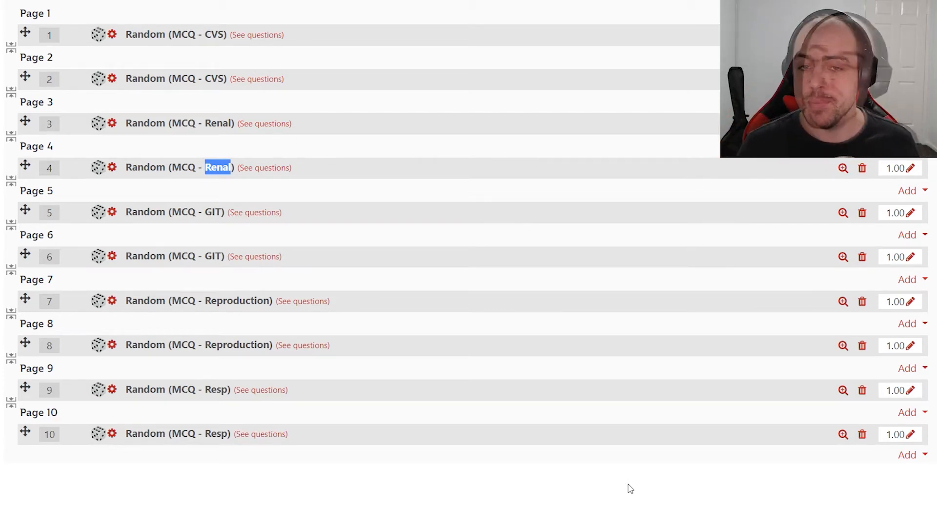
Try to add the first Frank-Starling law question from the question bank's MCQ - GIT category at the end of the quiz
click(921, 455)
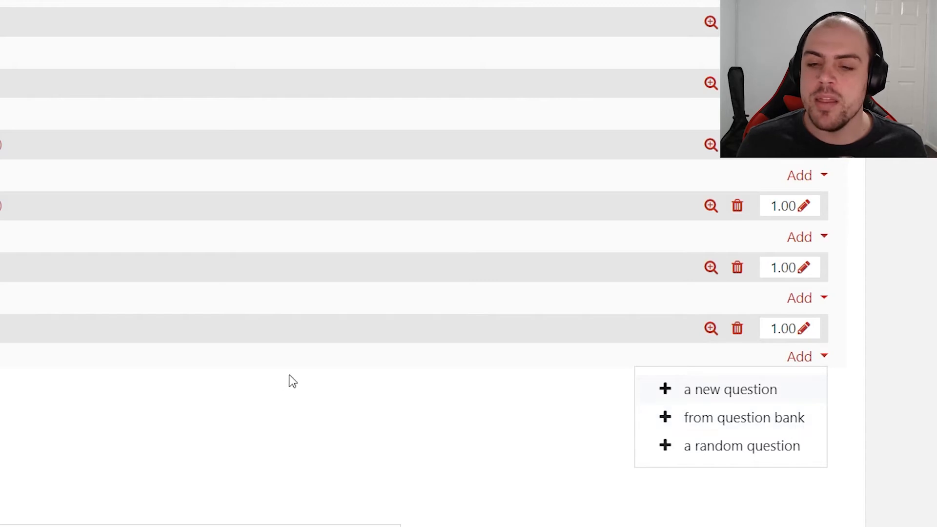
click(162, 412)
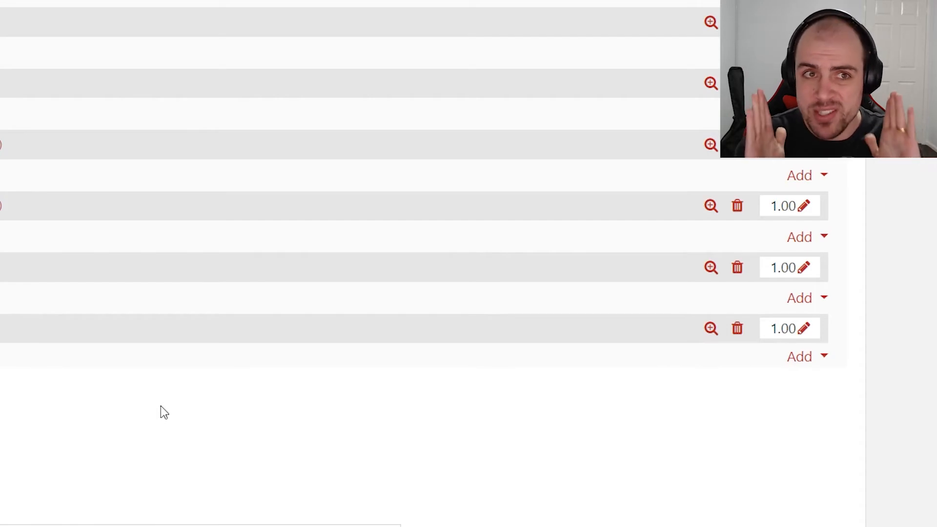
click(822, 362)
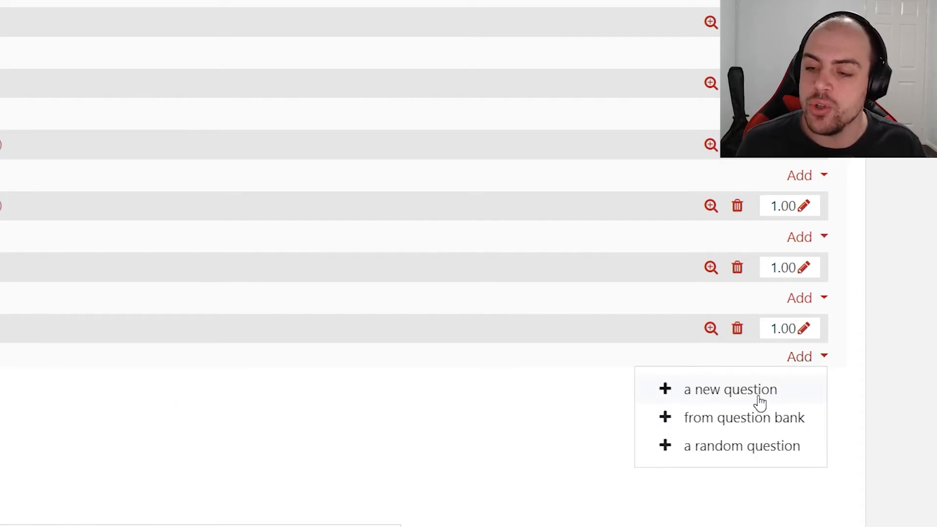
click(766, 429)
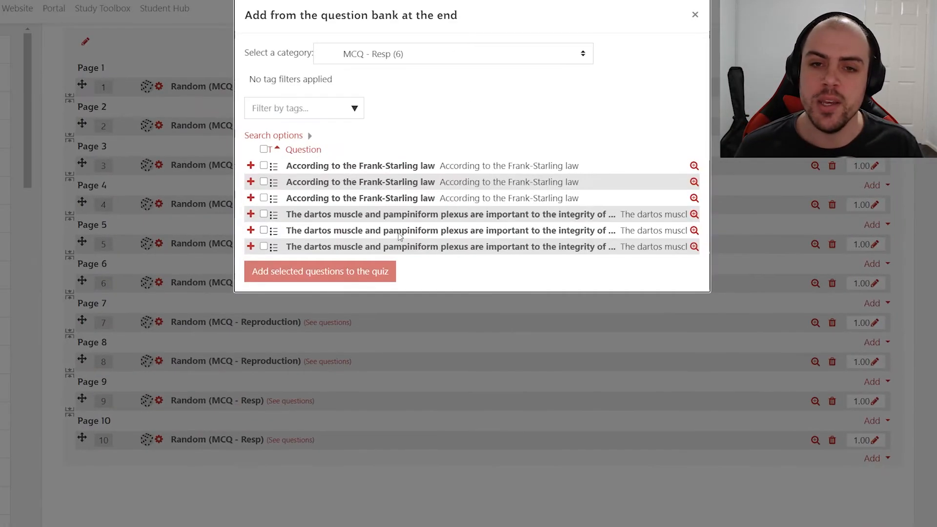
click(396, 55)
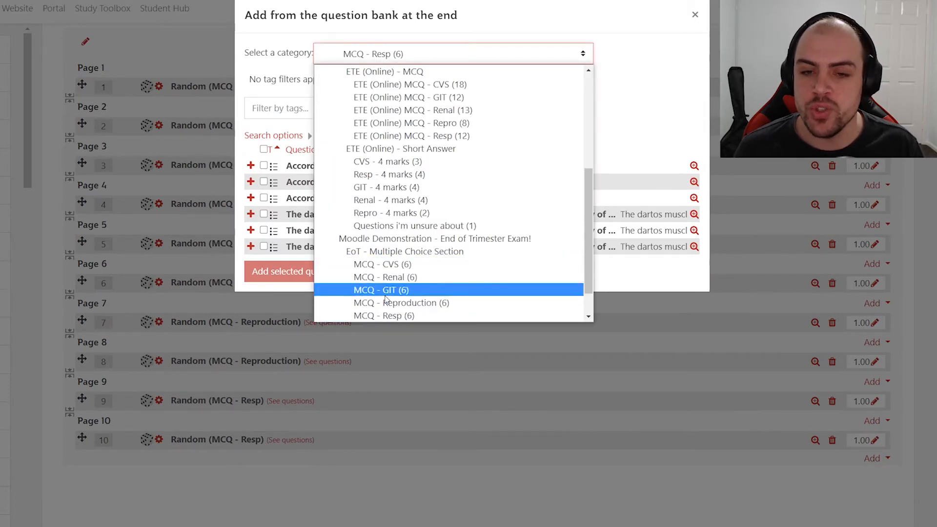
click(363, 288)
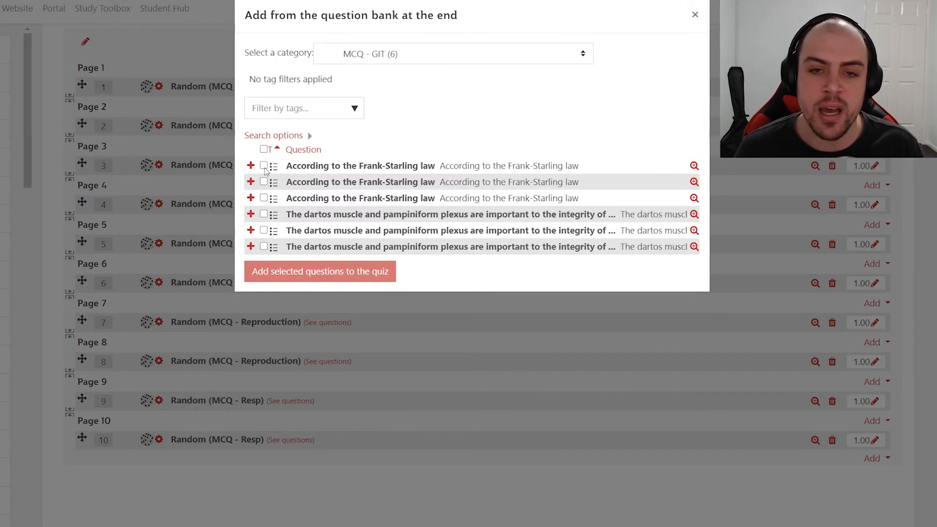
click(264, 166)
click(346, 272)
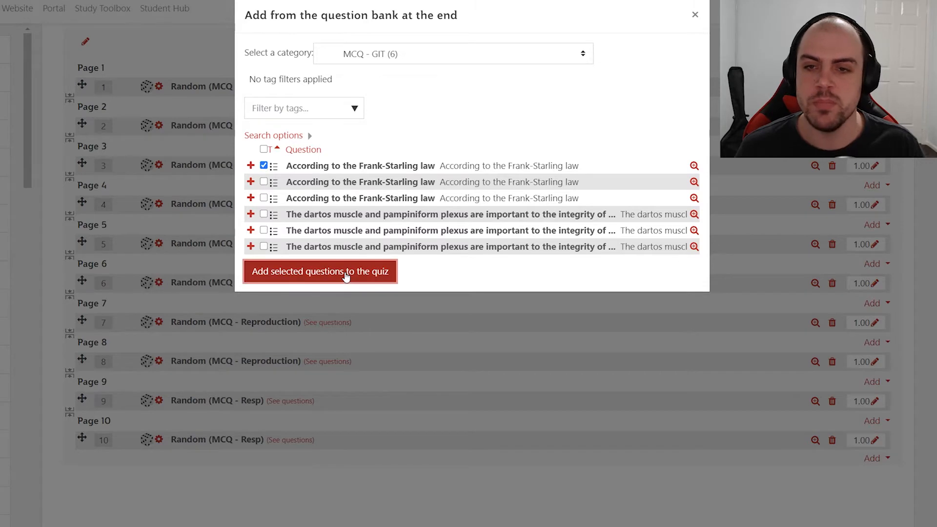
Add one random question from the SAQ - CVS category at the end of the quiz
scroll(327, 290, up, 4)
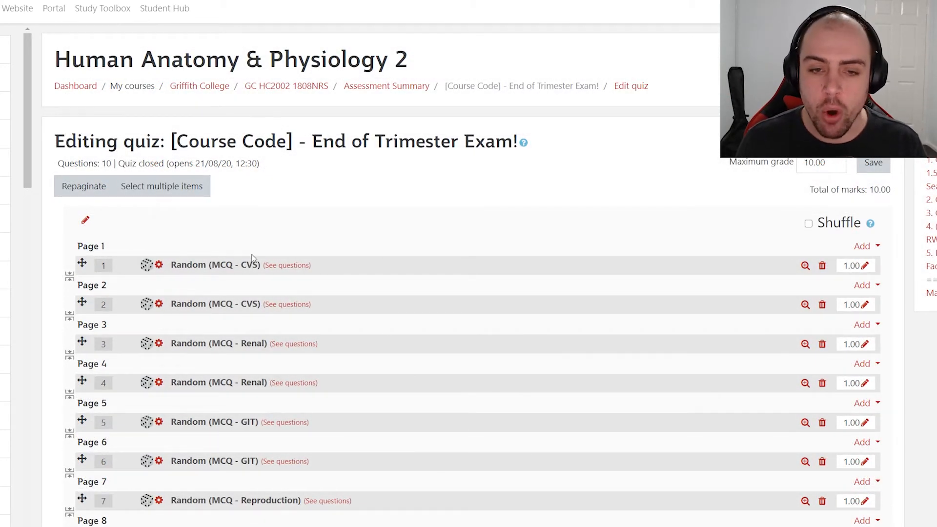
scroll(244, 180, down, 3)
scroll(241, 231, down, 2)
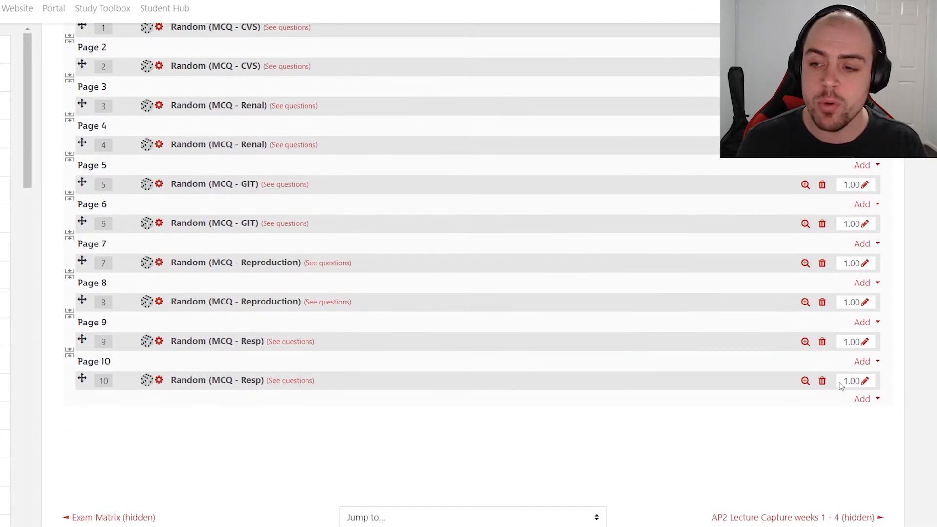
scroll(761, 366, up, 1)
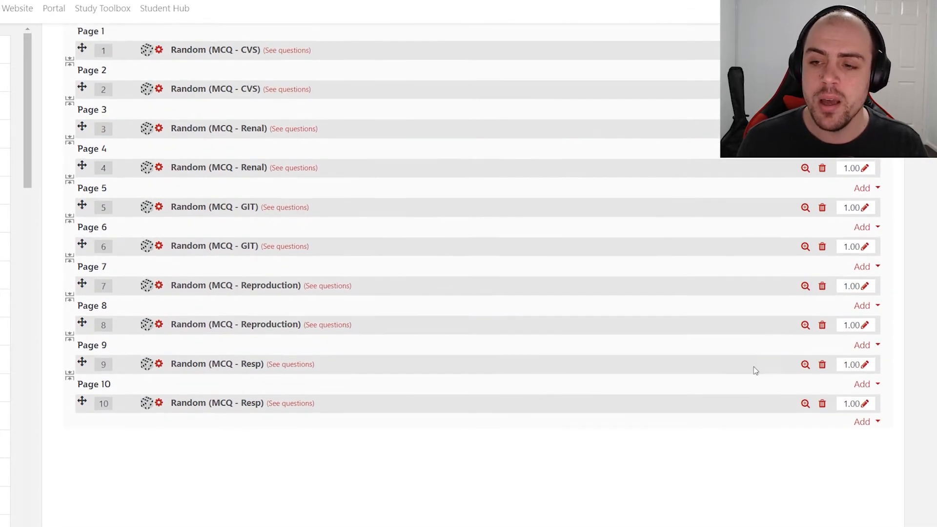
scroll(753, 367, down, 2)
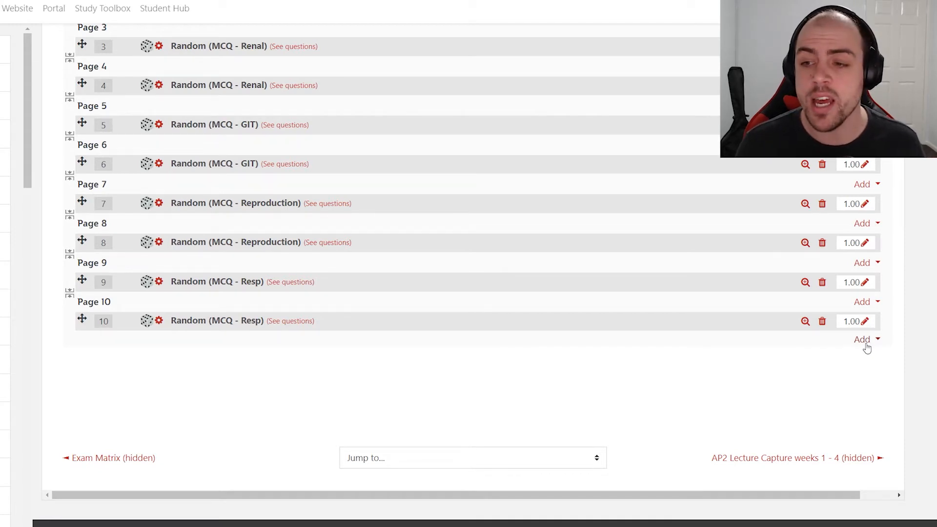
click(866, 344)
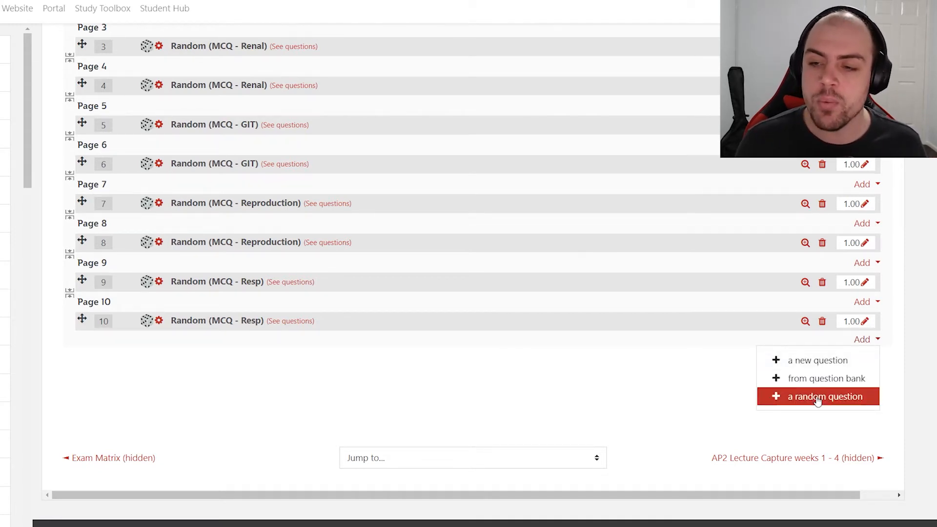
click(815, 397)
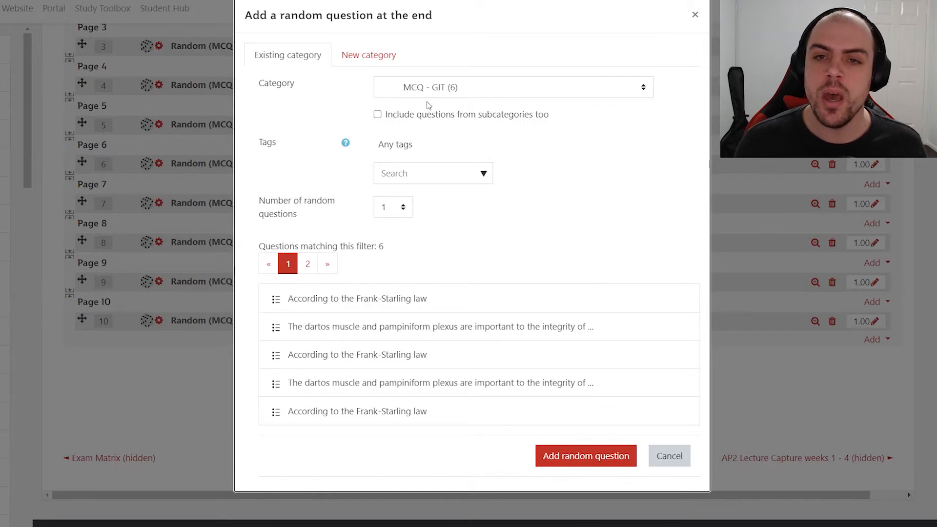
click(443, 88)
scroll(454, 195, down, 2)
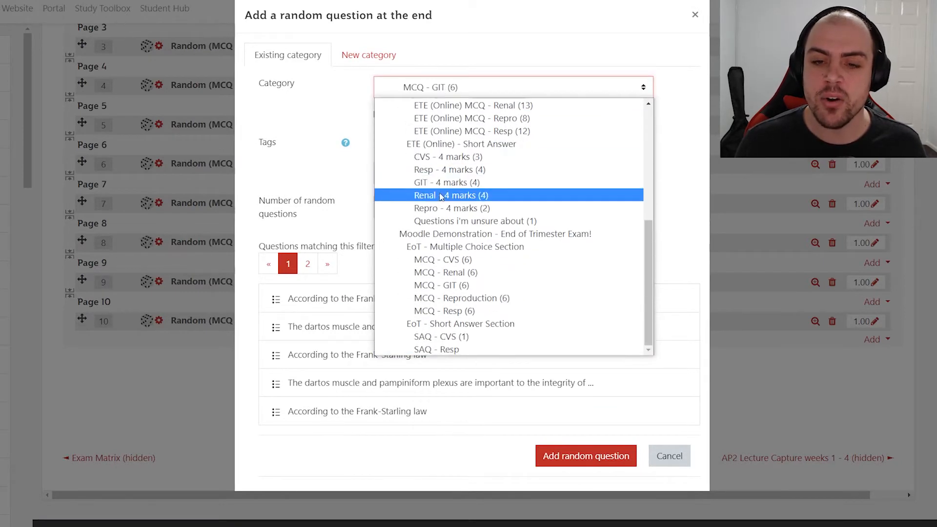
click(442, 340)
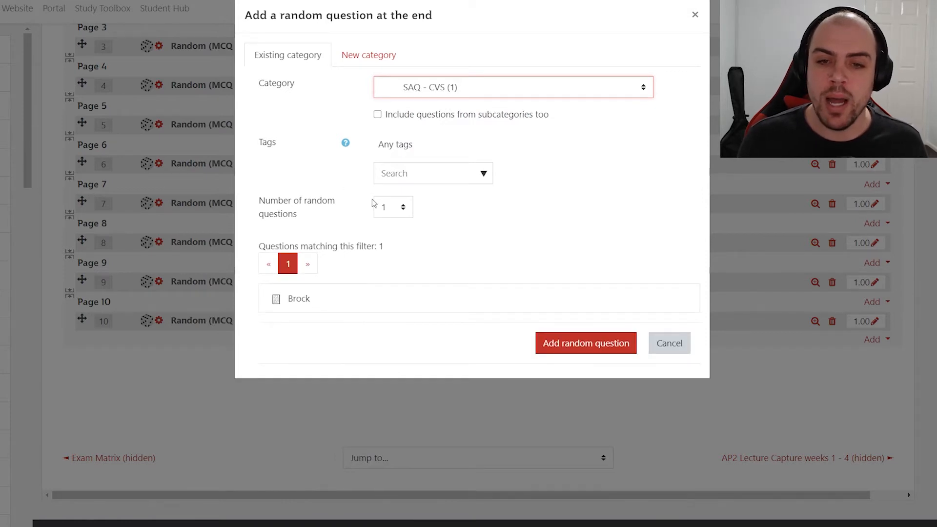
click(583, 344)
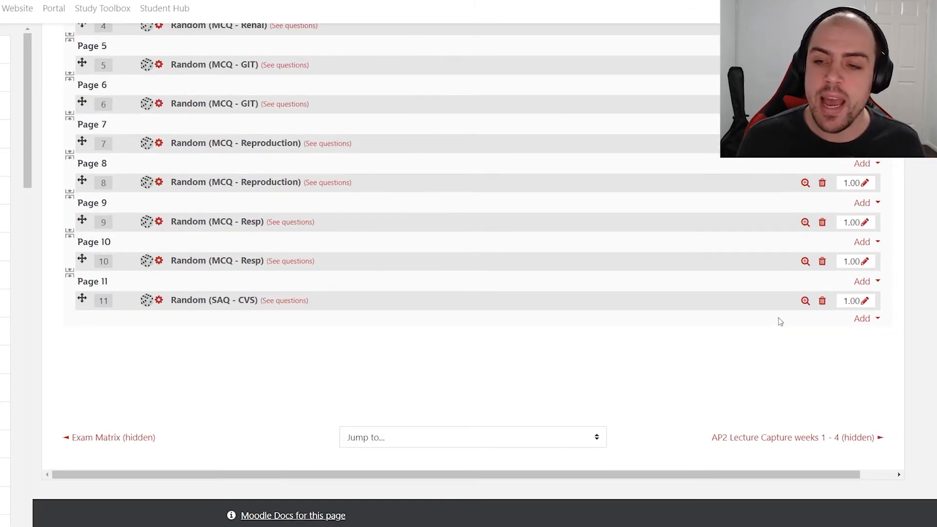
Set the mark for the random SAQ - CVS question to 5
click(865, 301)
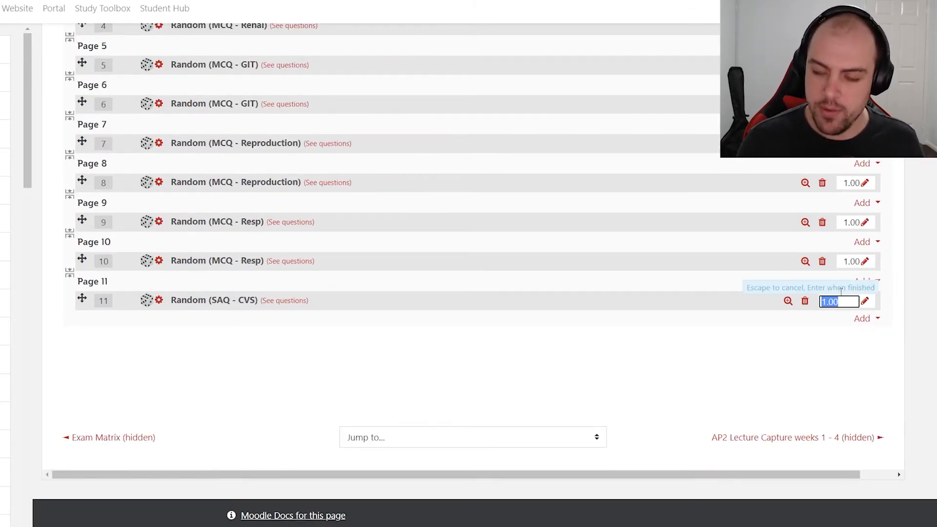
text(56)
key(Return)
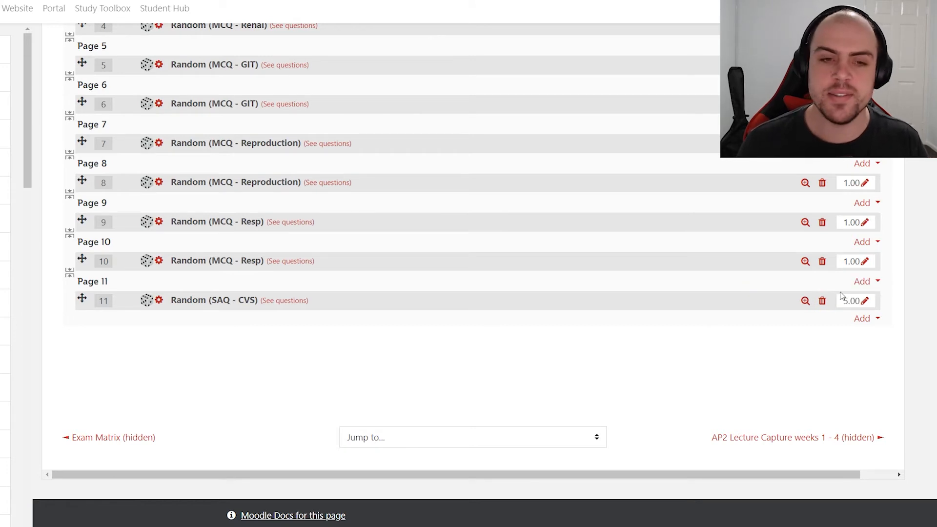
Add one random question from the SAQ - Resp category at the end of the quiz
click(873, 319)
click(819, 377)
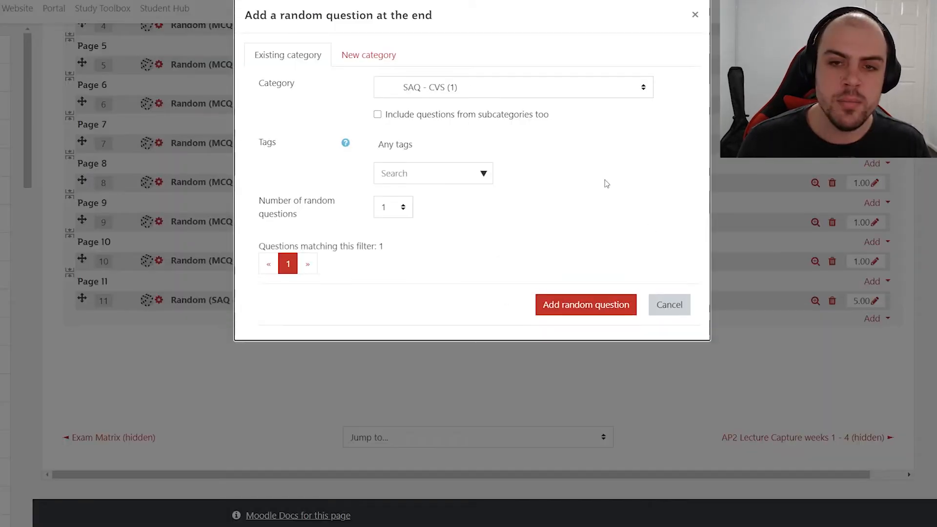
click(536, 88)
click(446, 350)
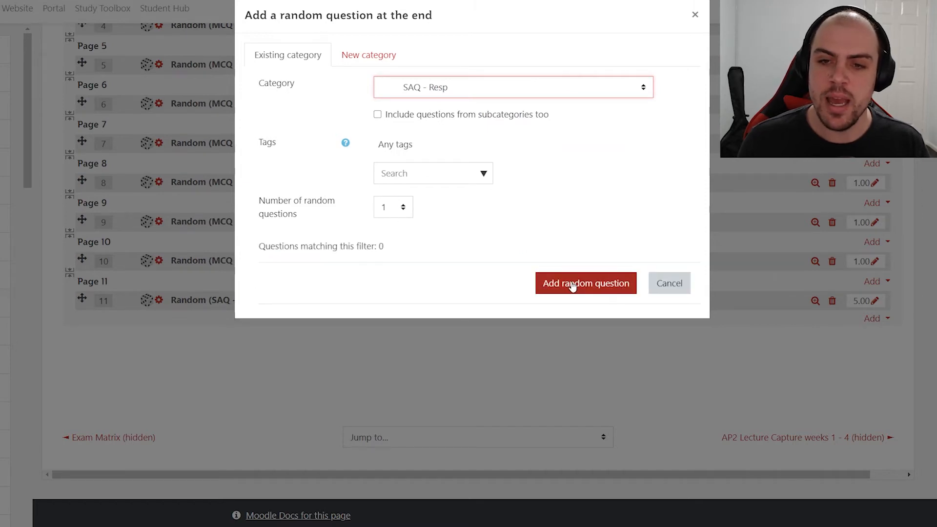
click(571, 284)
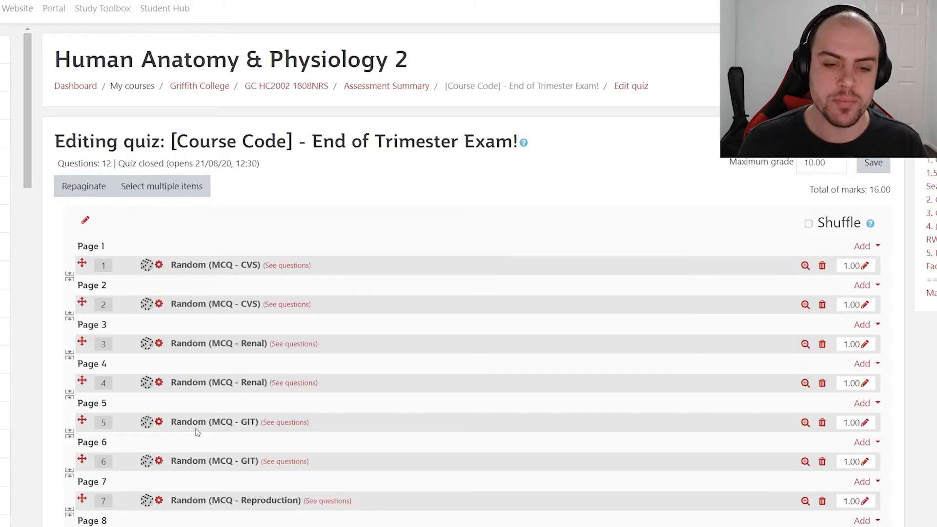
Set the mark for the random SAQ - Resp question to 5
scroll(197, 432, down, 8)
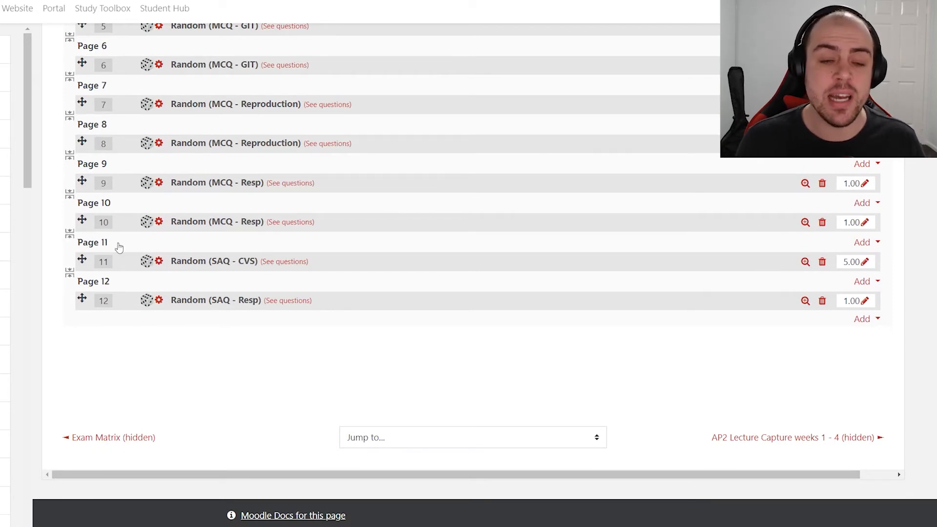
scroll(144, 264, up, 4)
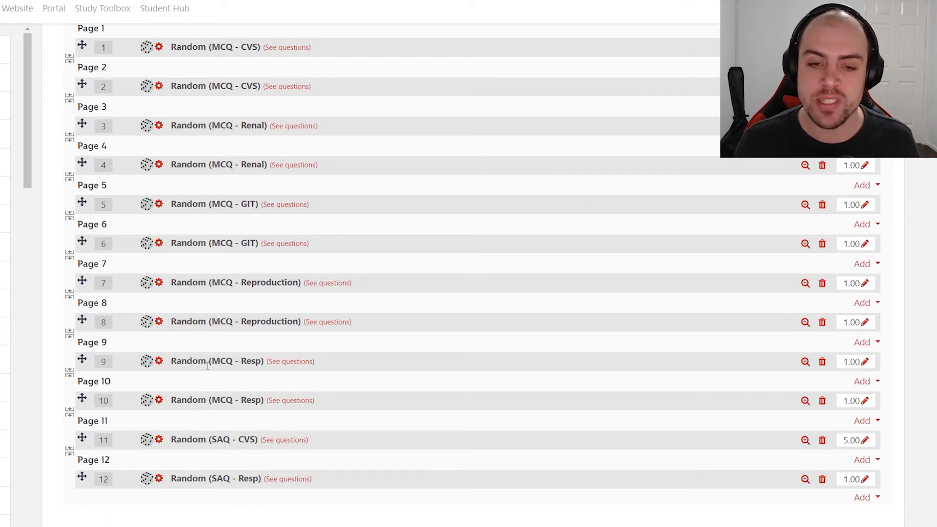
scroll(232, 422, down, 4)
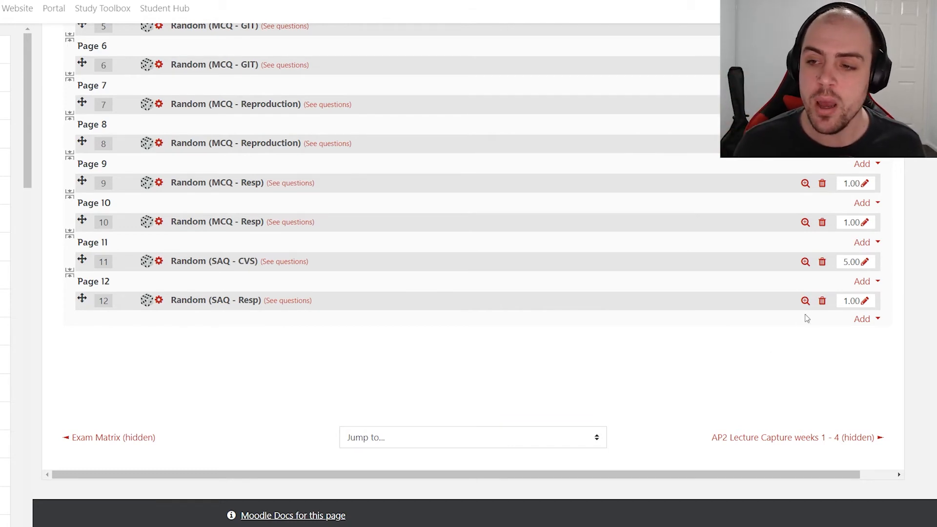
click(864, 301)
text(5)
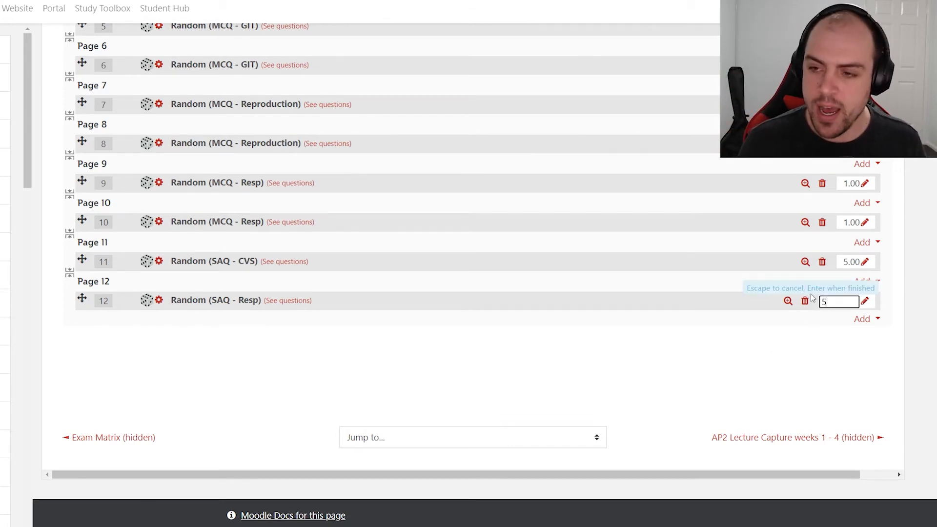
key(Return)
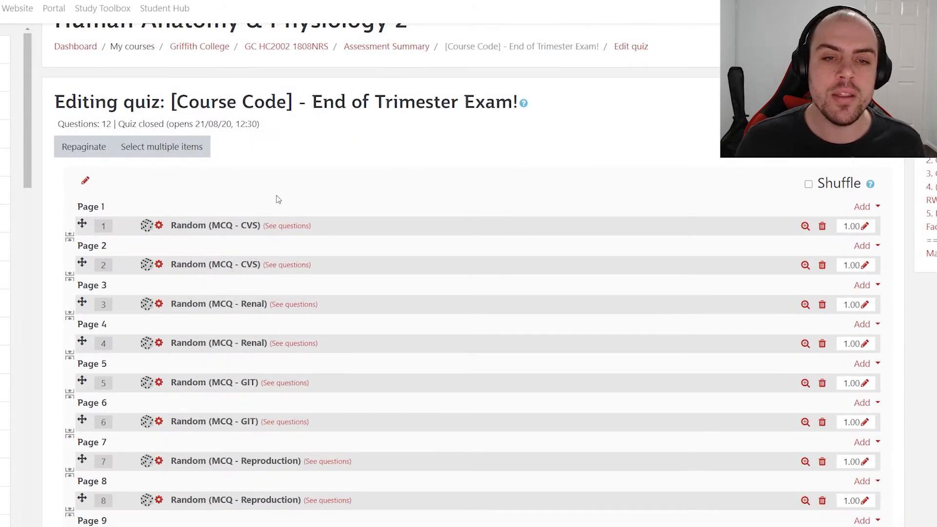
Set the quiz's maximum grade to 20 and save it
scroll(165, 106, down, 3)
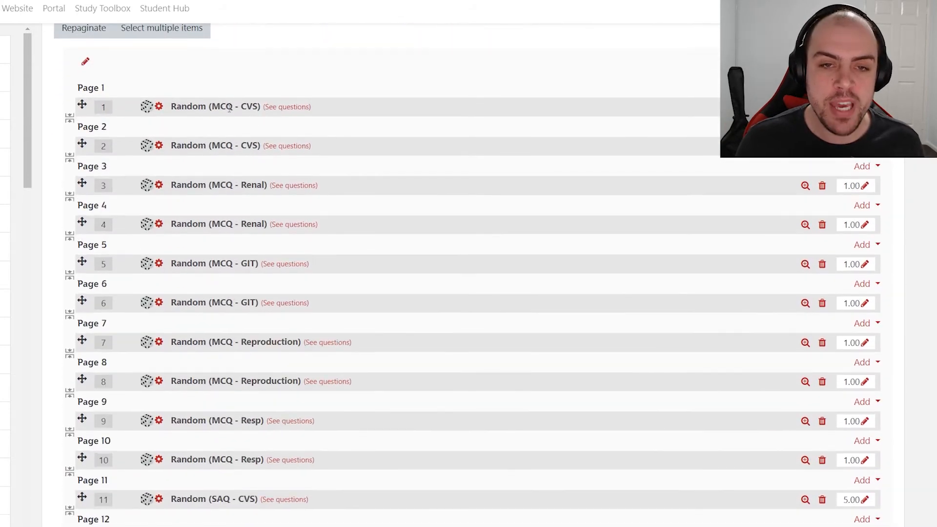
scroll(206, 90, down, 3)
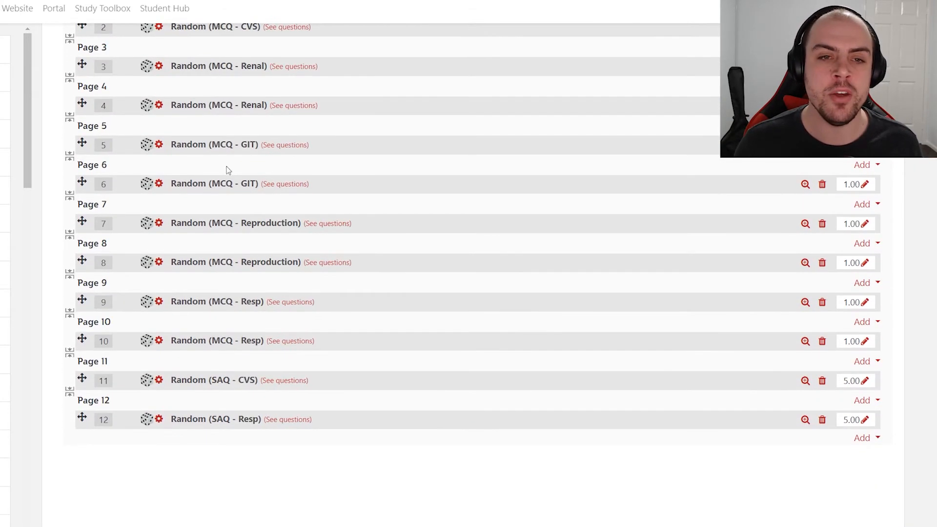
scroll(346, 120, up, 3)
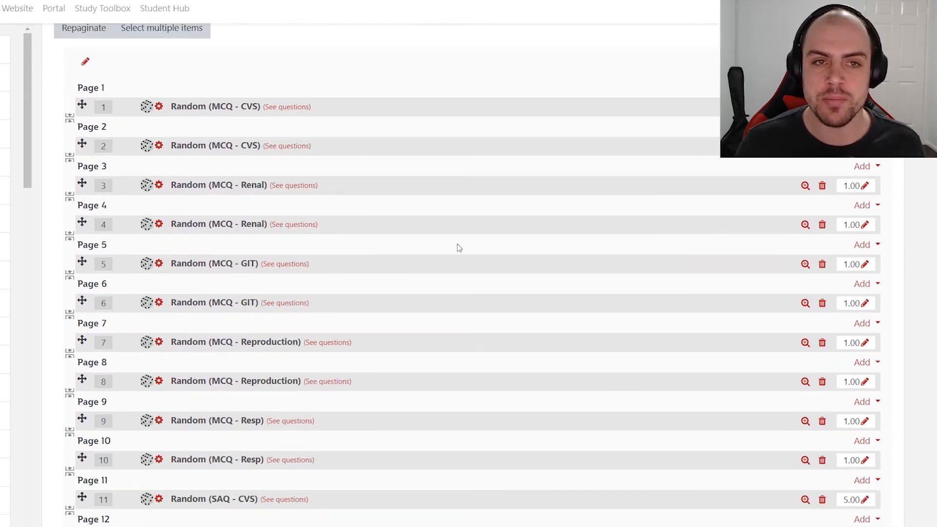
scroll(348, 341, up, 4)
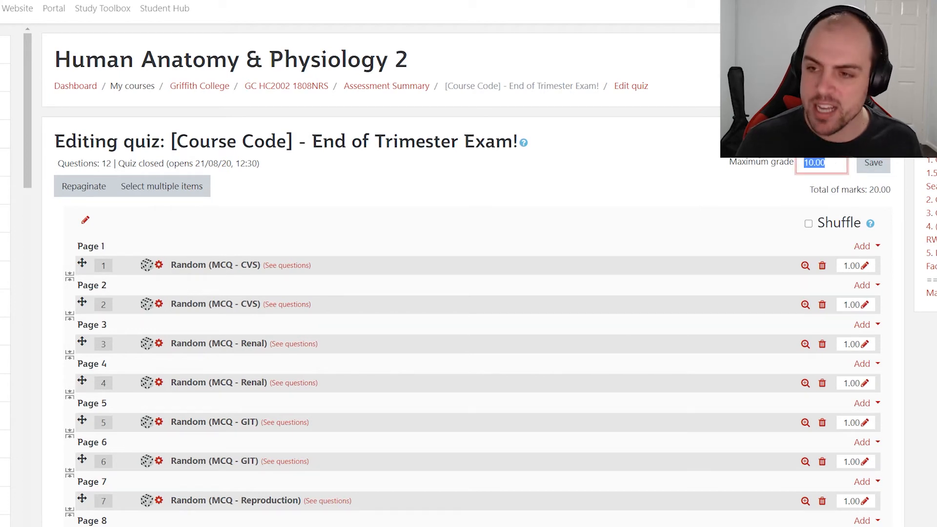
click(873, 164)
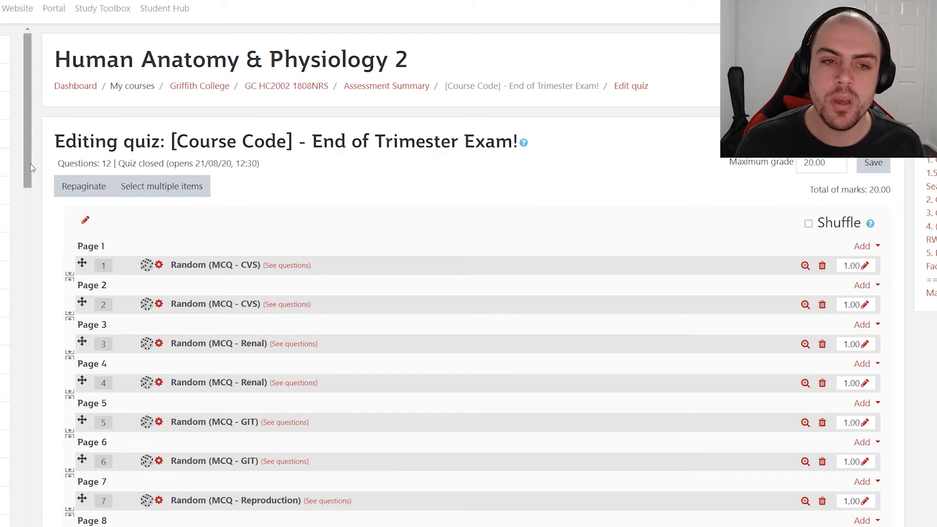
Review the attempt, timing and grading settings on the End of Trimester Exam's overview page, and return to the course's main page
click(541, 87)
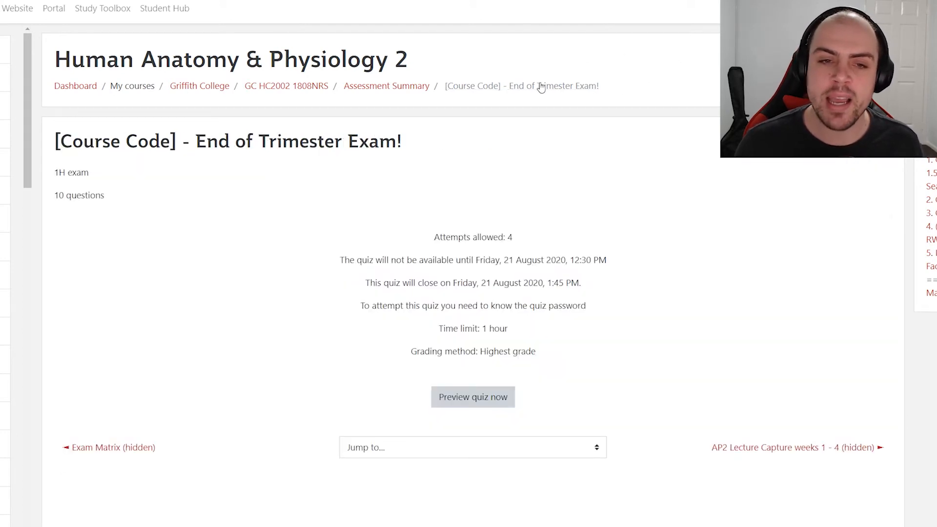
drag(446, 237, 552, 357)
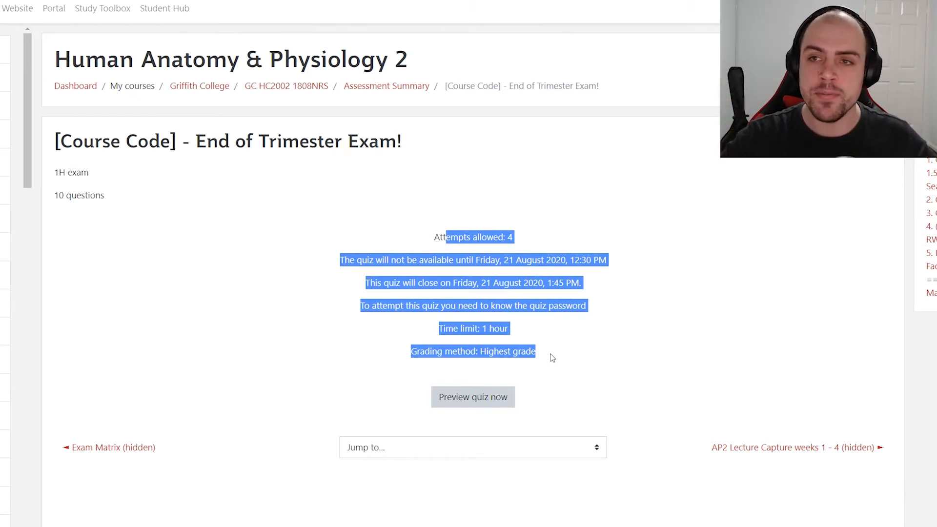
click(552, 358)
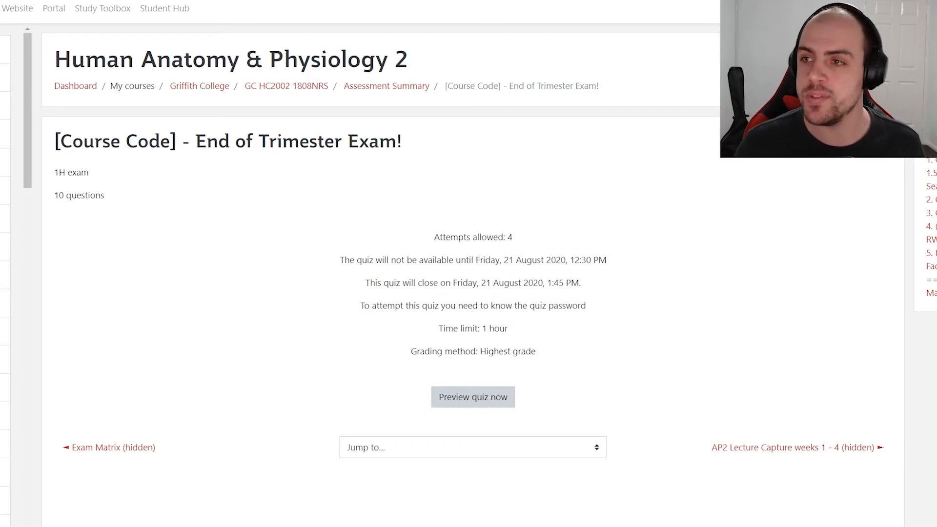
click(324, 88)
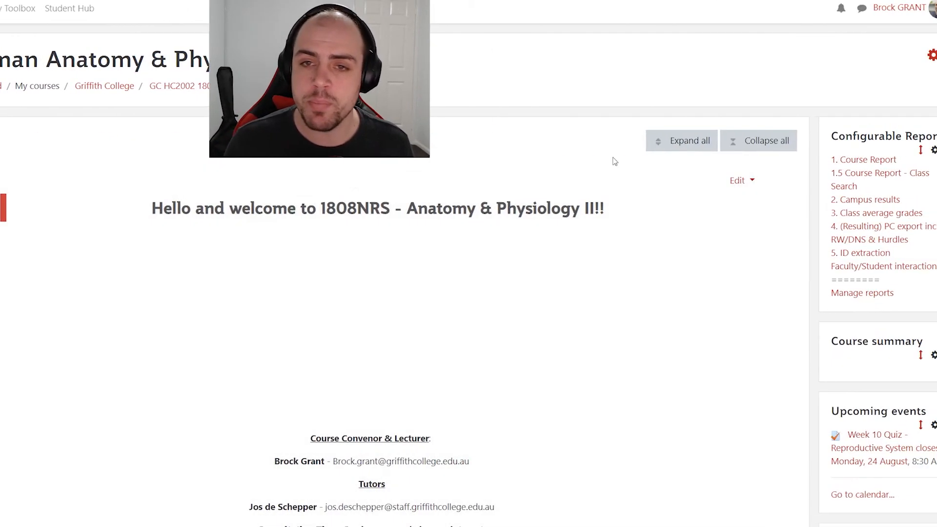
Open the course question bank's category list and go to the questions of the SAQ - Resp category
click(932, 55)
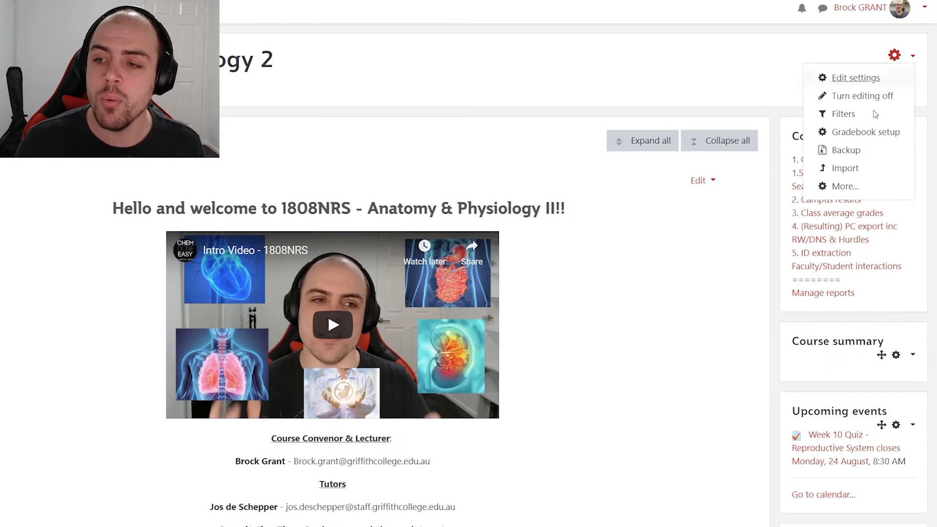
click(851, 186)
scroll(213, 483, down, 1)
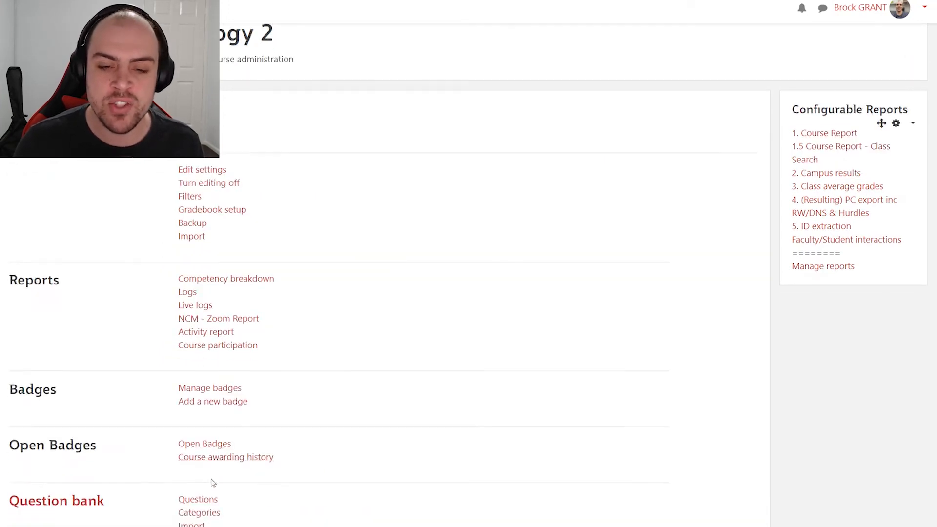
scroll(212, 484, down, 3)
click(200, 422)
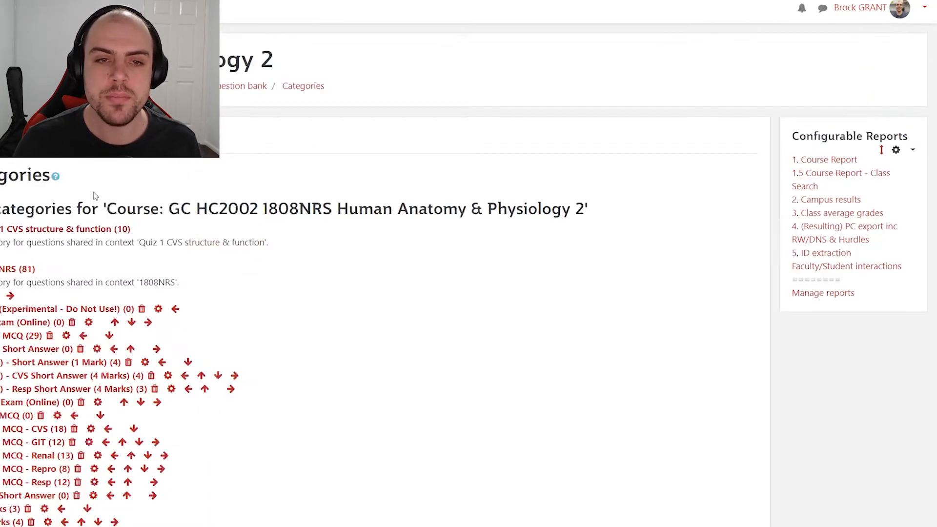
scroll(96, 195, down, 5)
click(347, 267)
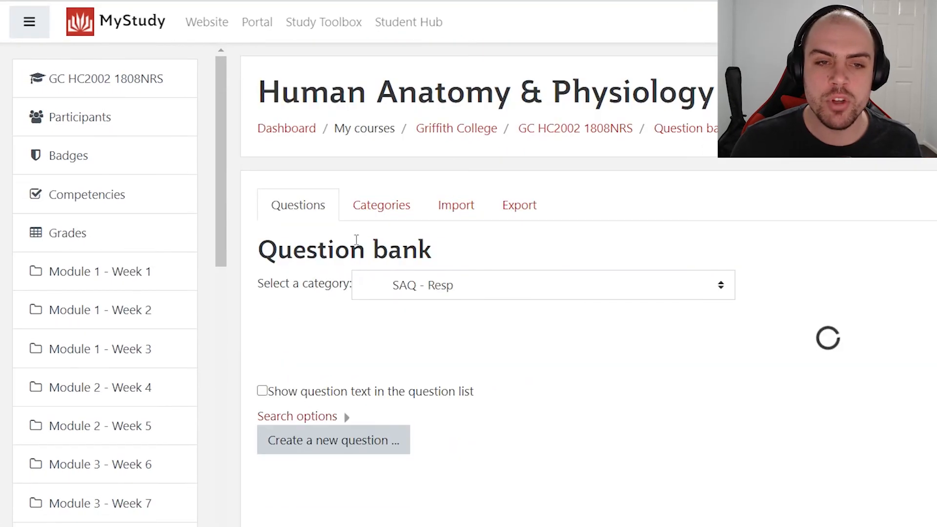
Create an Essay question named "asdgedsag" with the question text "asdfgadsr" in the SAQ - Resp category and save it
click(336, 456)
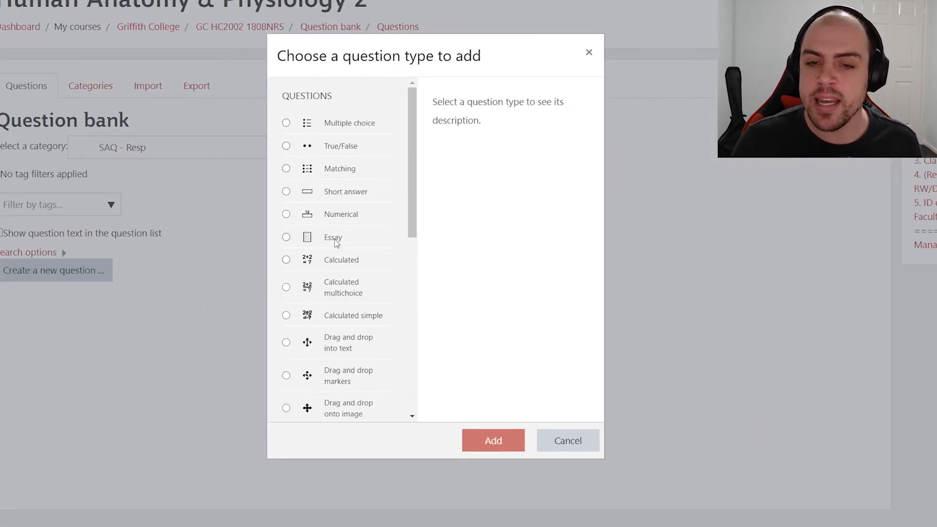
click(334, 237)
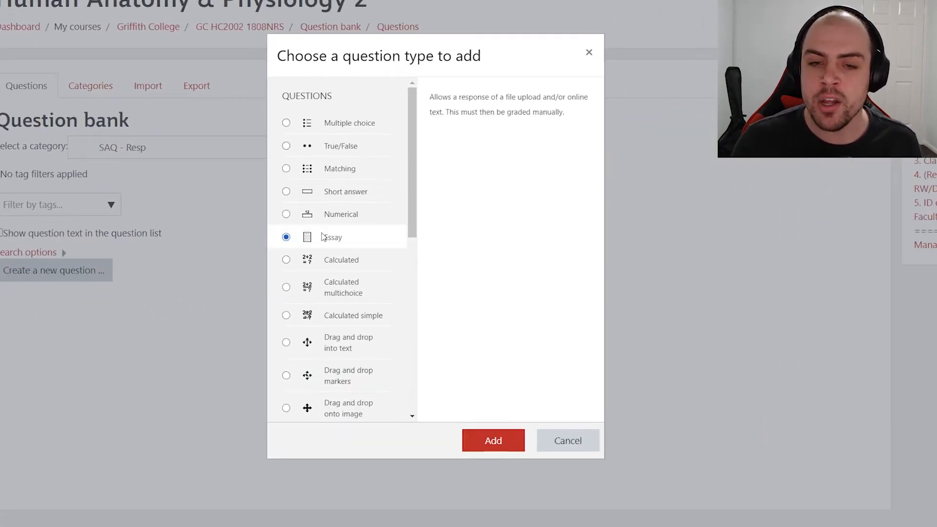
click(483, 442)
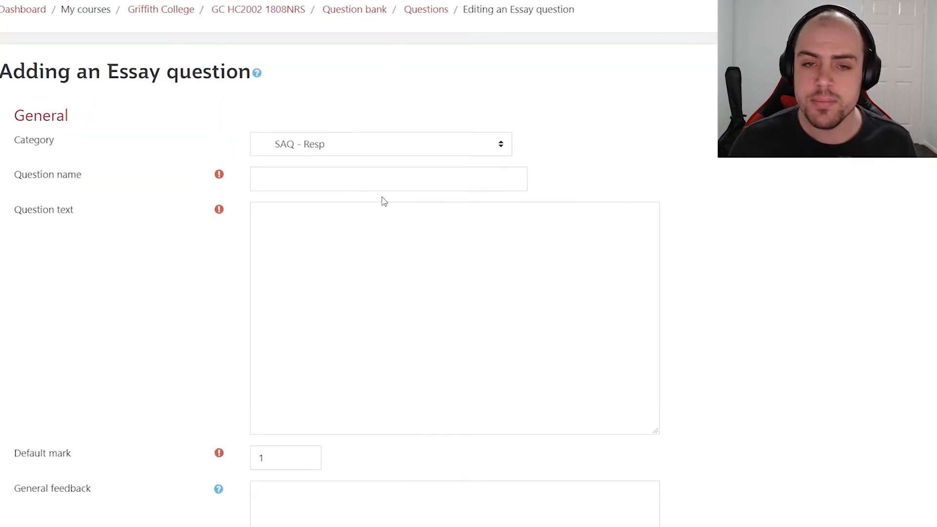
click(440, 157)
text(asdgedsag)
click(427, 276)
text(asdfgadsr)
scroll(425, 316, down, 8)
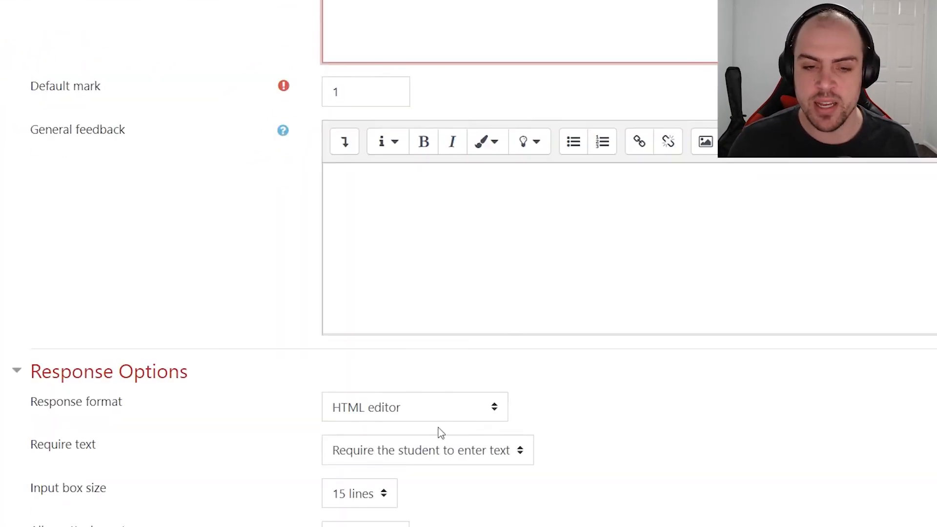
scroll(440, 293, down, 10)
click(396, 424)
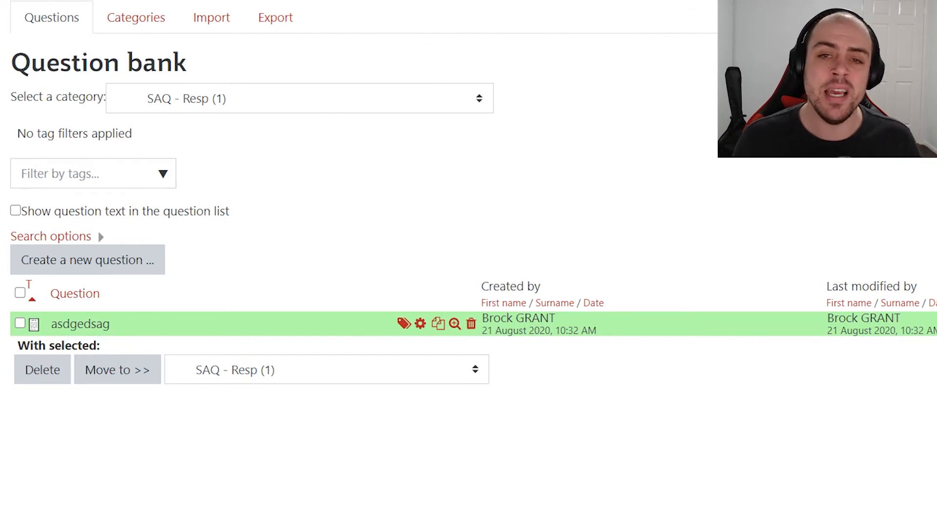
Return to the course's main page and reopen the End of Trimester Exam and its administration options from the Assessment Summary section
click(460, 77)
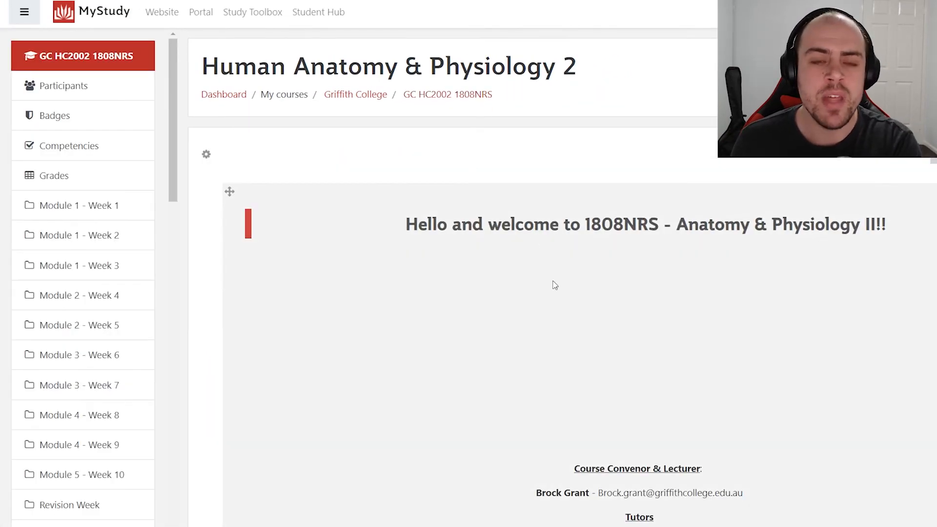
scroll(555, 285, down, 20)
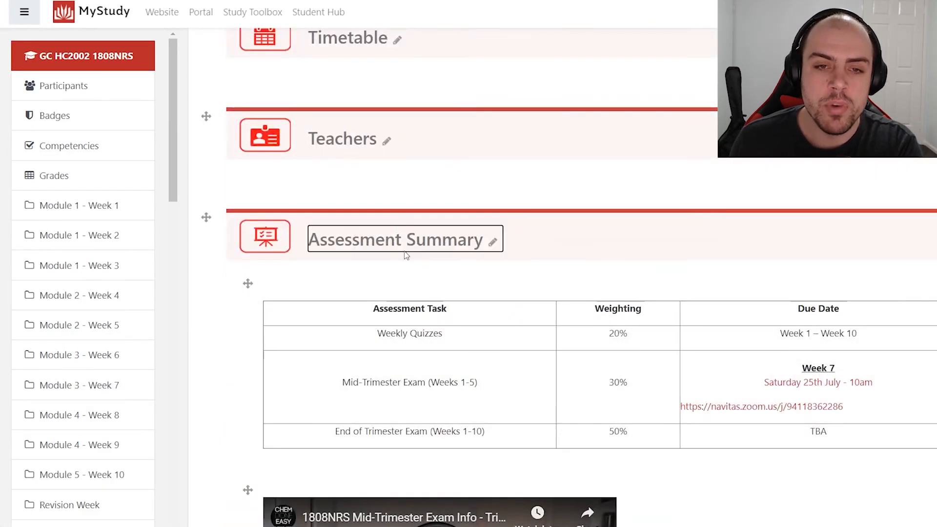
scroll(404, 257, down, 8)
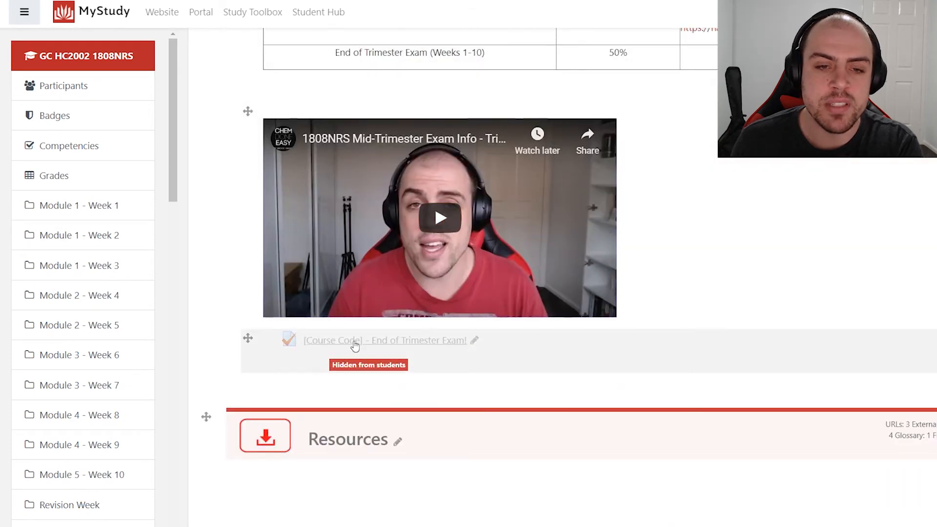
click(380, 341)
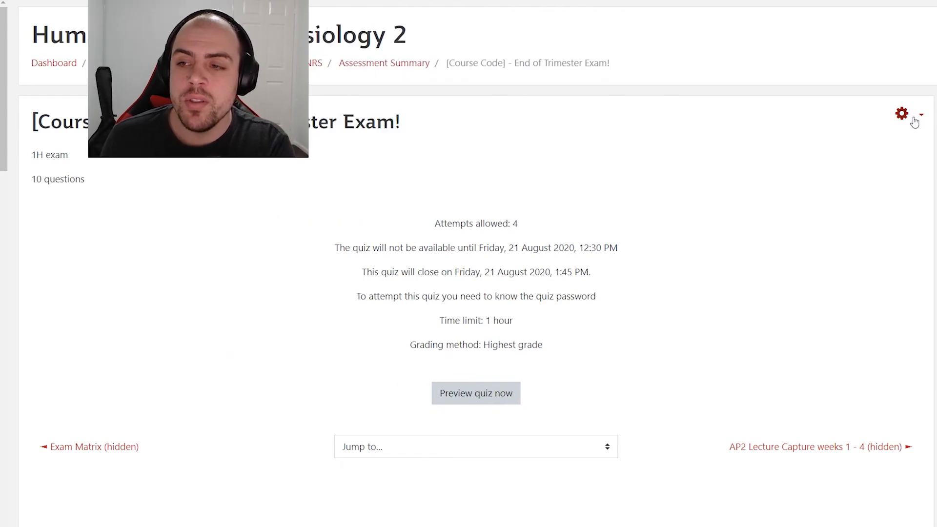
click(912, 115)
click(846, 197)
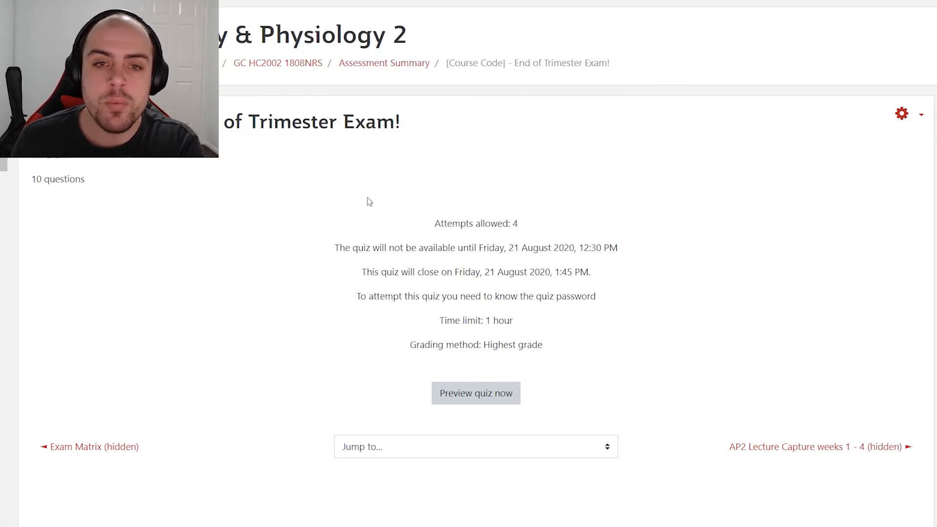
Open the End of Trimester Exam from the Assessment Summary in a new browser tab and copy its web address
scroll(345, 198, down, 4)
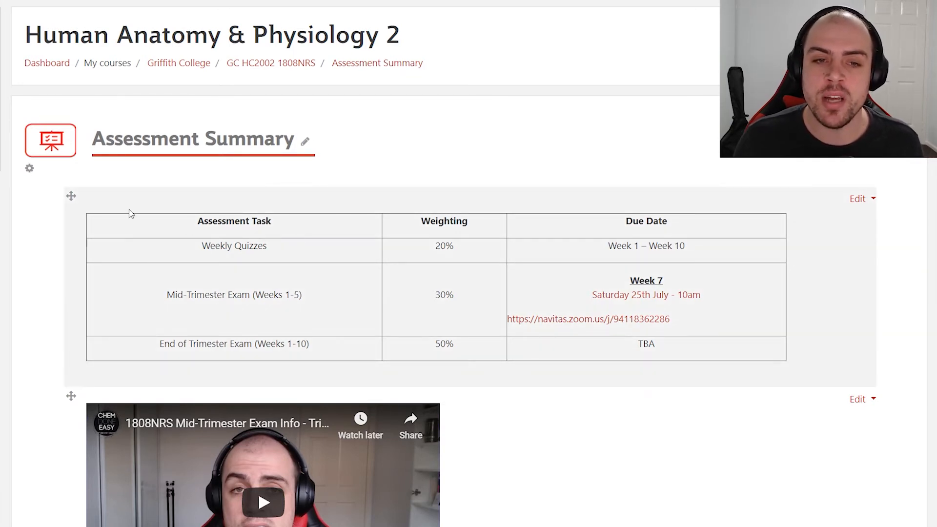
scroll(439, 254, down, 5)
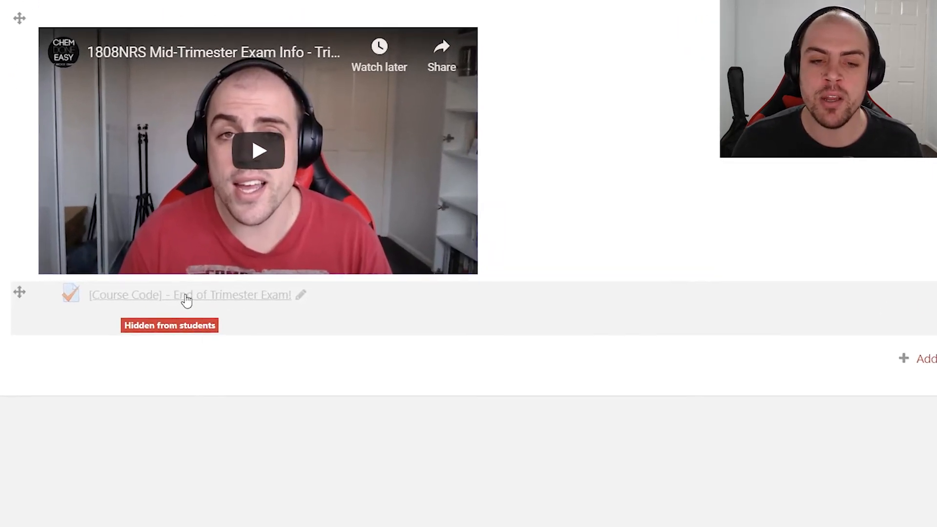
right_click(202, 354)
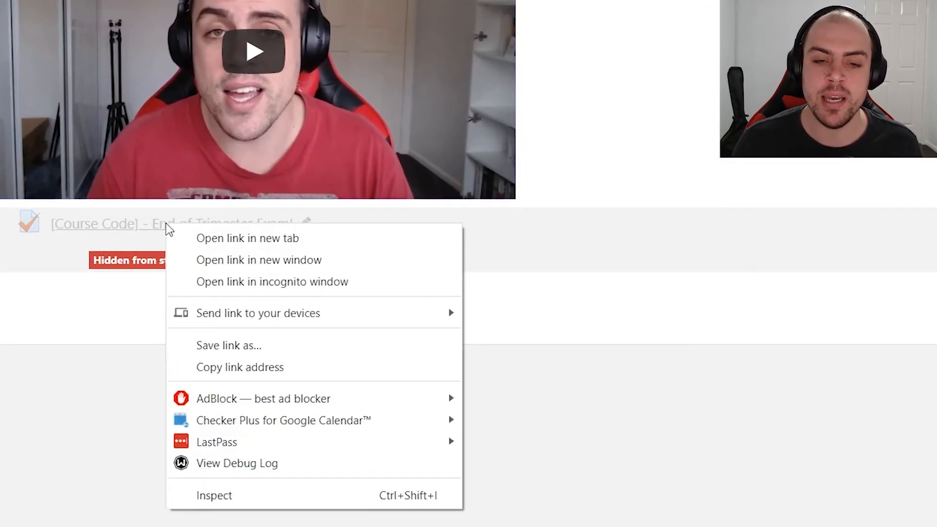
click(274, 241)
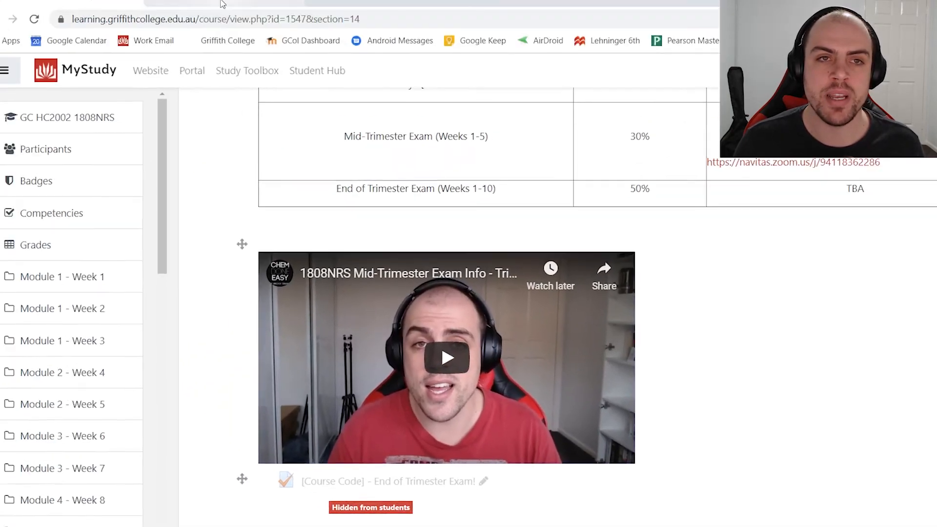
click(221, 4)
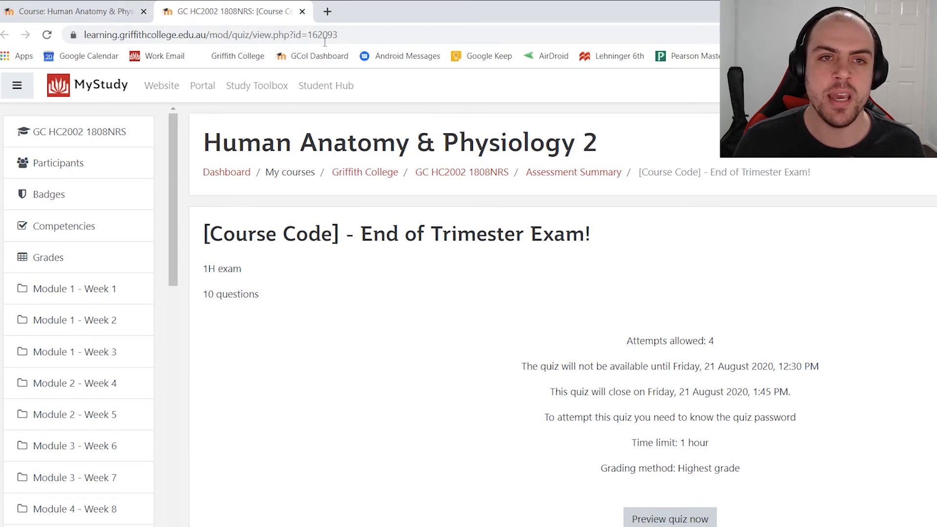
drag(340, 36, 81, 21)
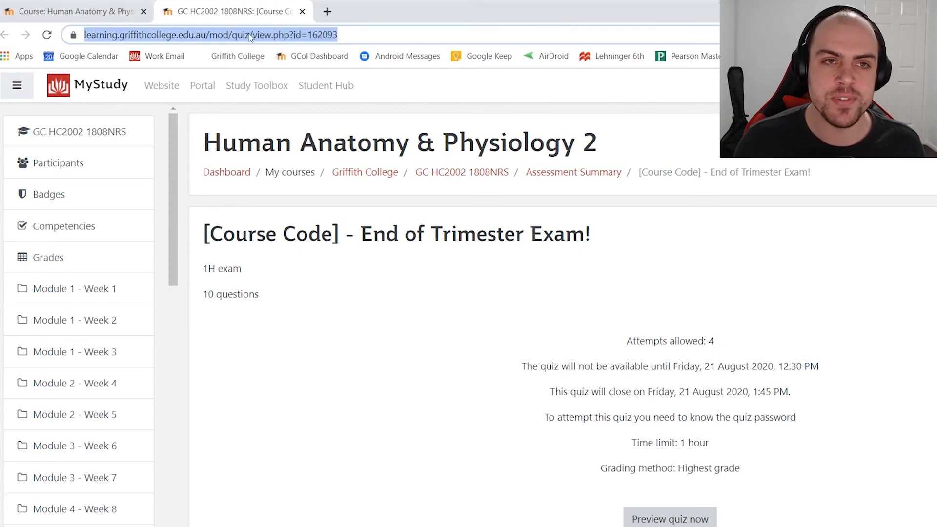
right_click(278, 34)
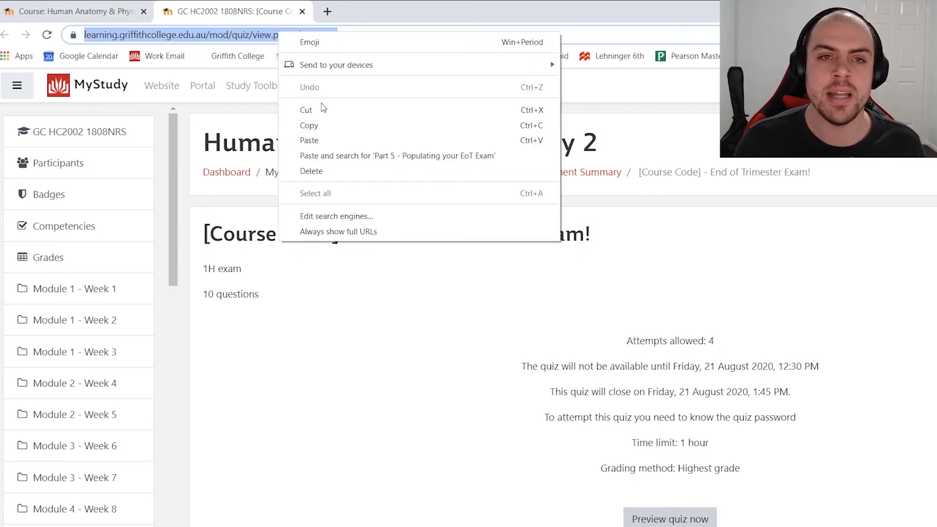
click(320, 127)
In the Assessment Summary table's label, link the text "End of Trimester Exam (Weeks 1-10)" to the copied exam address, opening in a new window
click(96, 16)
scroll(561, 446, up, 1)
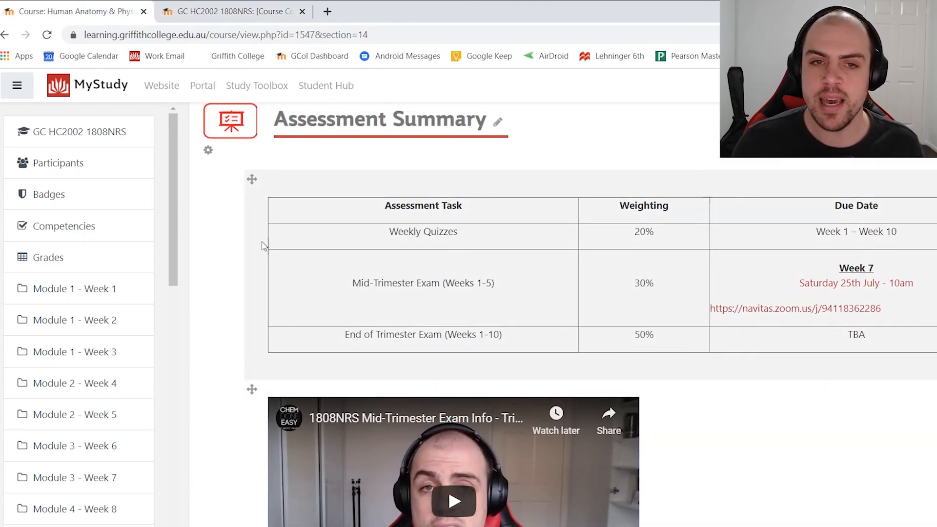
click(854, 182)
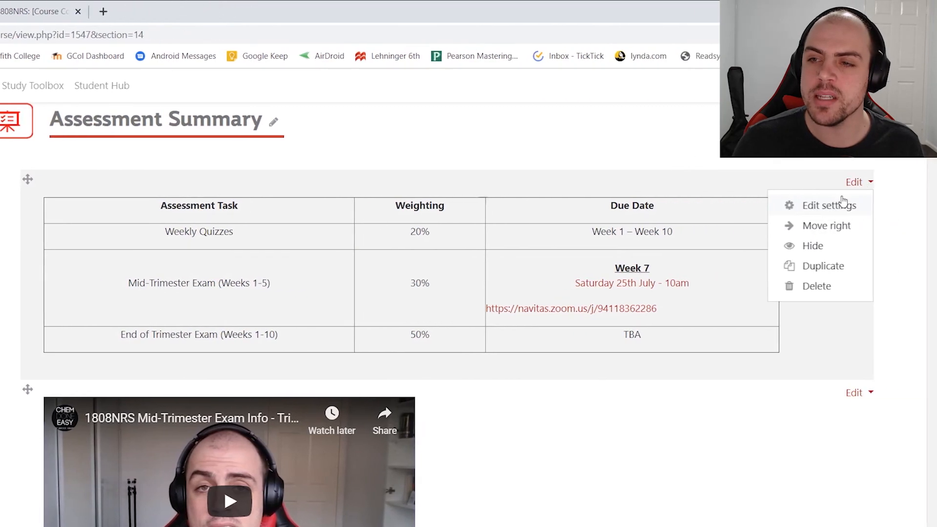
click(820, 206)
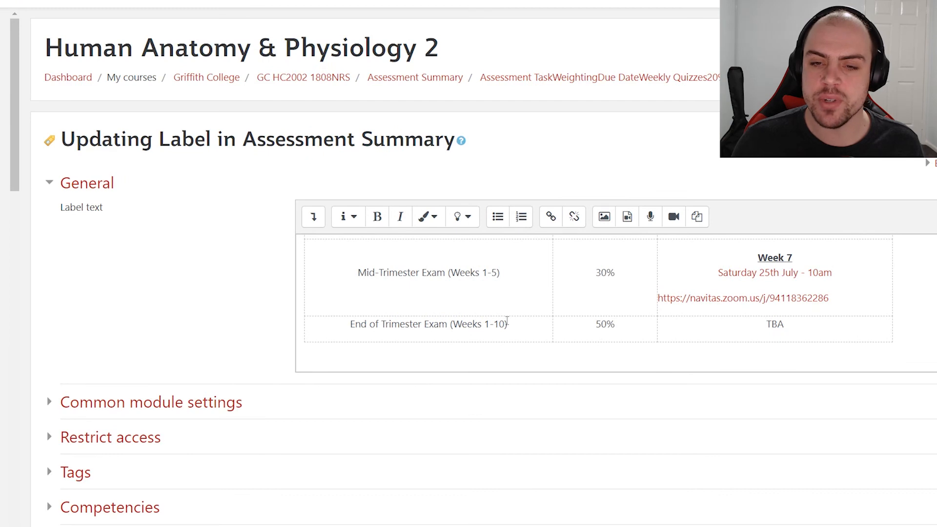
drag(511, 326, 348, 320)
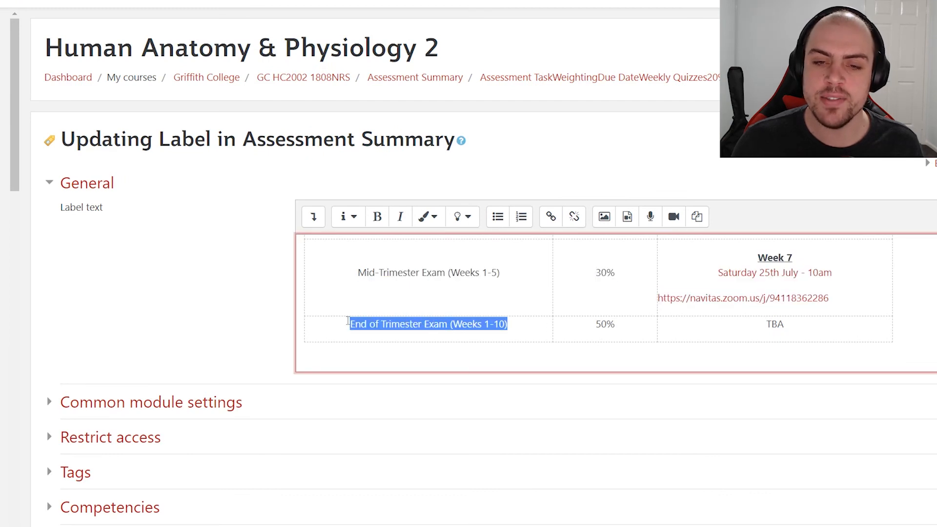
click(550, 221)
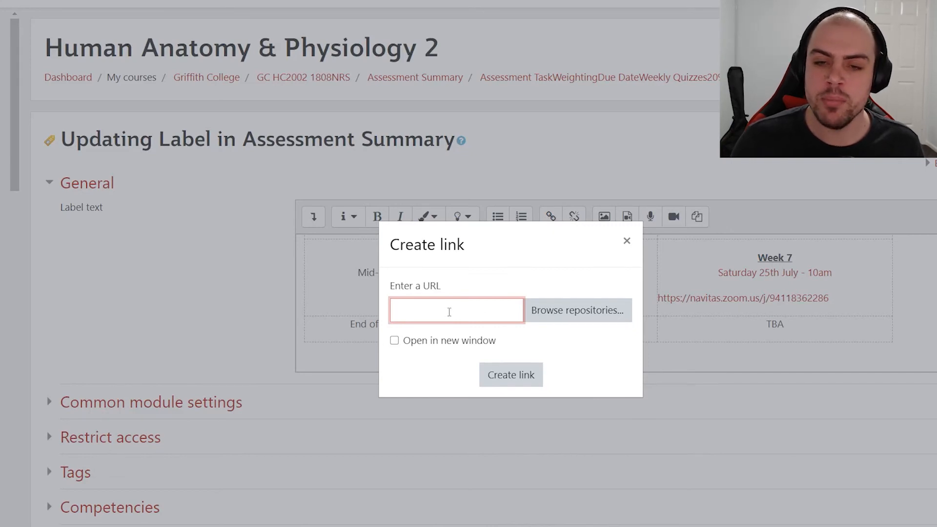
right_click(449, 311)
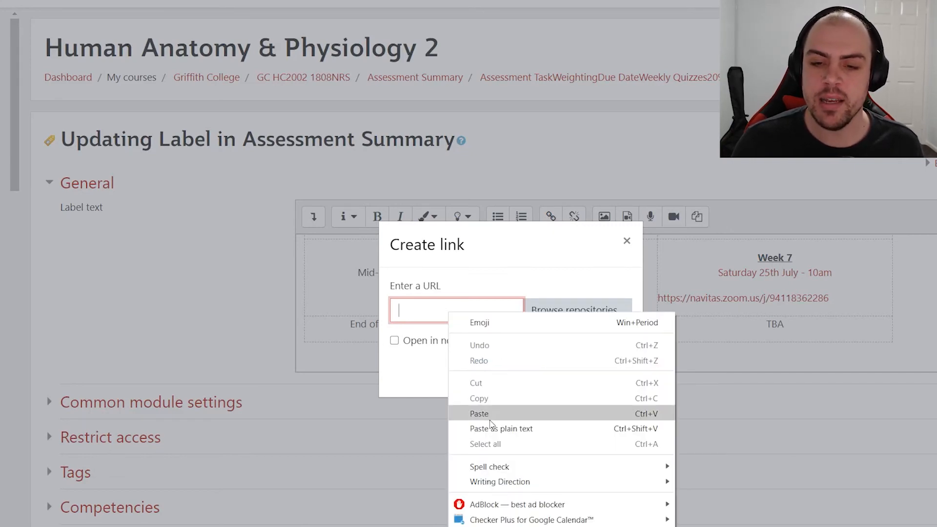
click(490, 421)
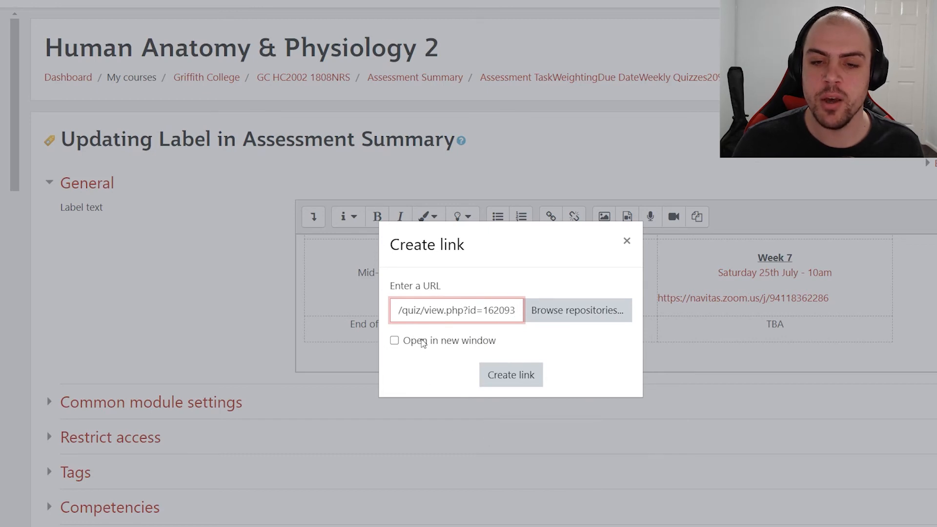
click(422, 344)
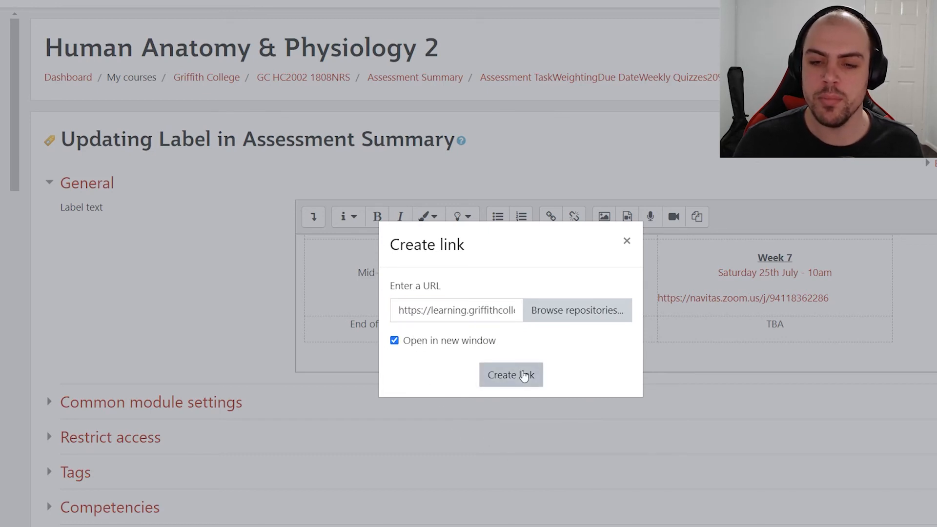
click(527, 374)
Save the assessment table's label and follow its End of Trimester Exam (Weeks 1-10) link to test it
scroll(423, 370, down, 3)
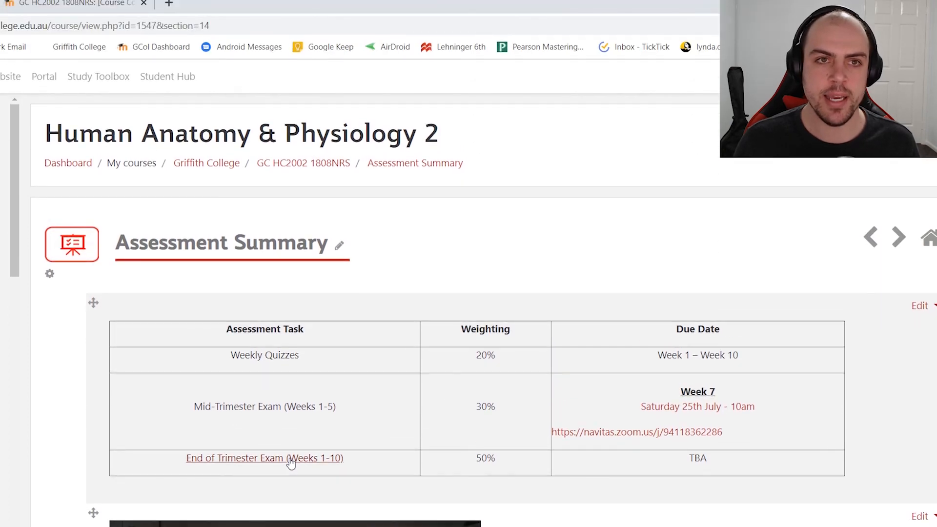
click(290, 292)
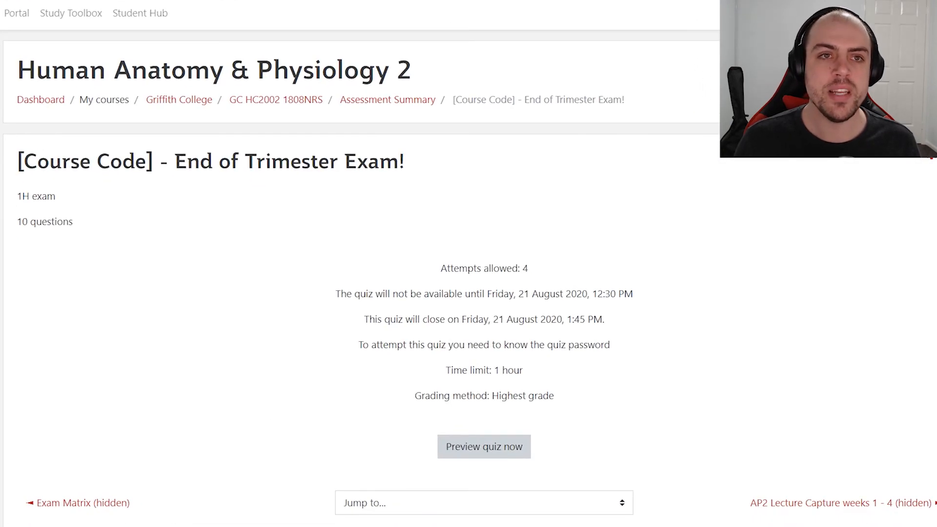